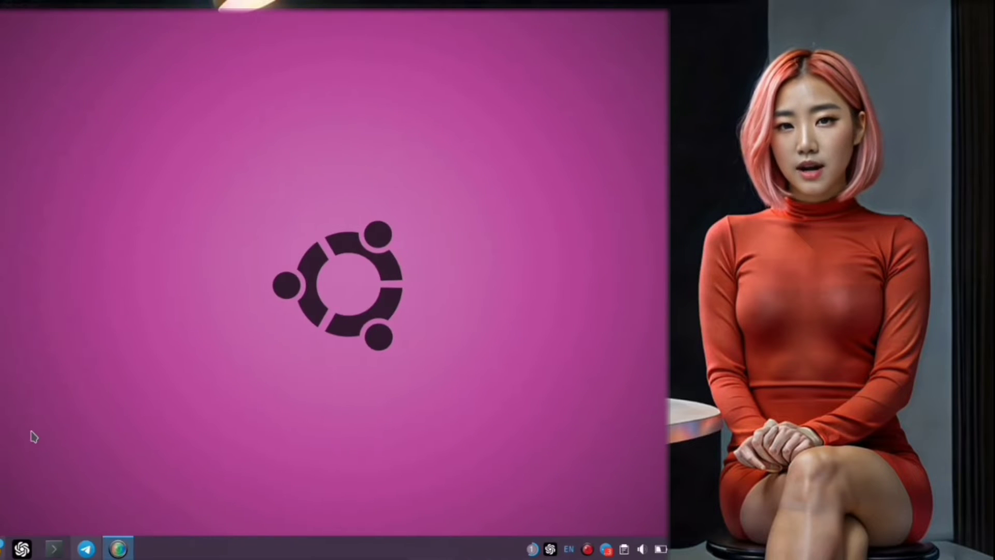
Launch scrcpy from the KDE app launcher to mirror the Android phone's screen
{"action": "key", "text": "super"}
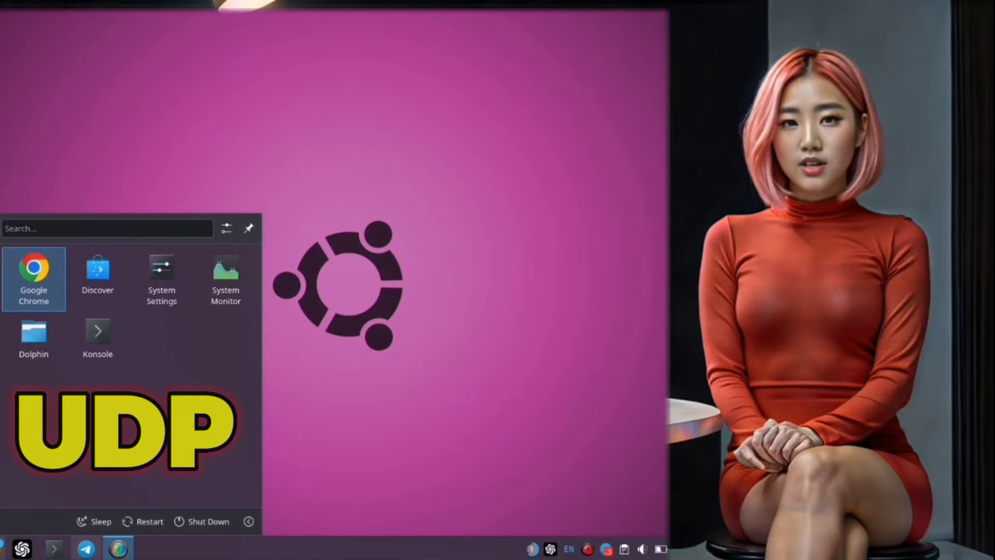
{"action": "type", "text": "scrcpy"}
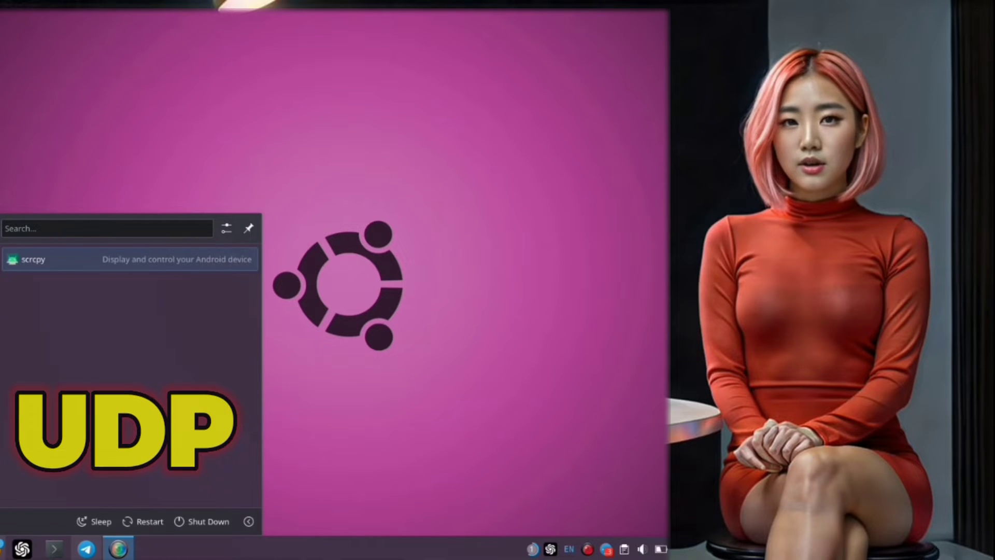
{"action": "left_click", "coordinate": [92, 266]}
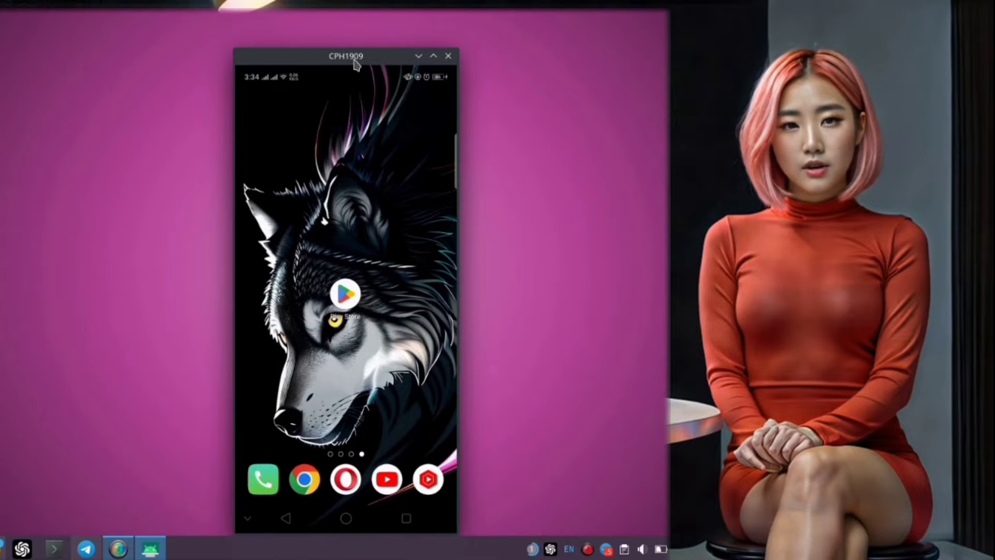
Search the Play Store for 'driod vpn' and expand the DroidVPN - Easy Android VPN result
{"action": "left_click_drag", "start_coordinate": [355, 62], "coordinate": [523, 36]}
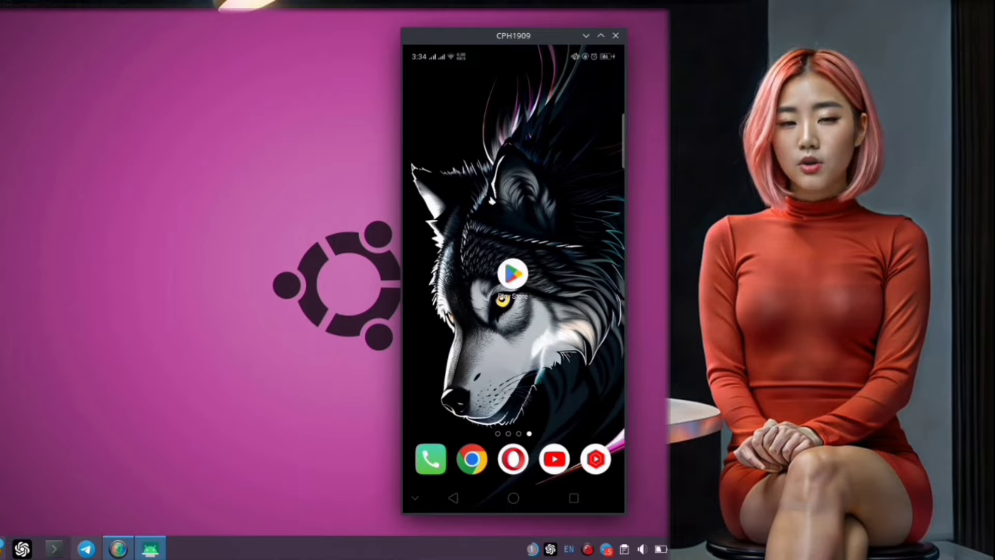
{"action": "left_click", "coordinate": [512, 276]}
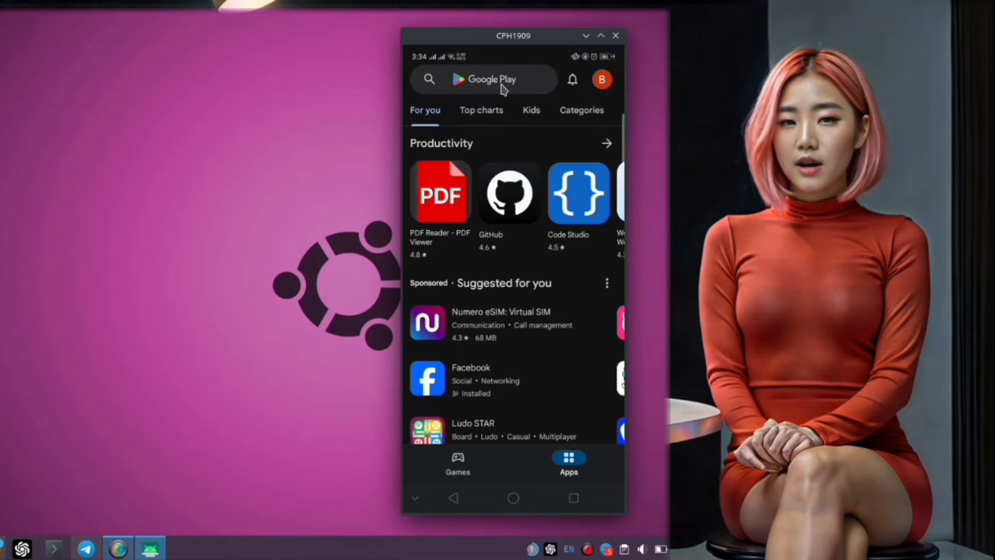
{"action": "left_click", "coordinate": [502, 87]}
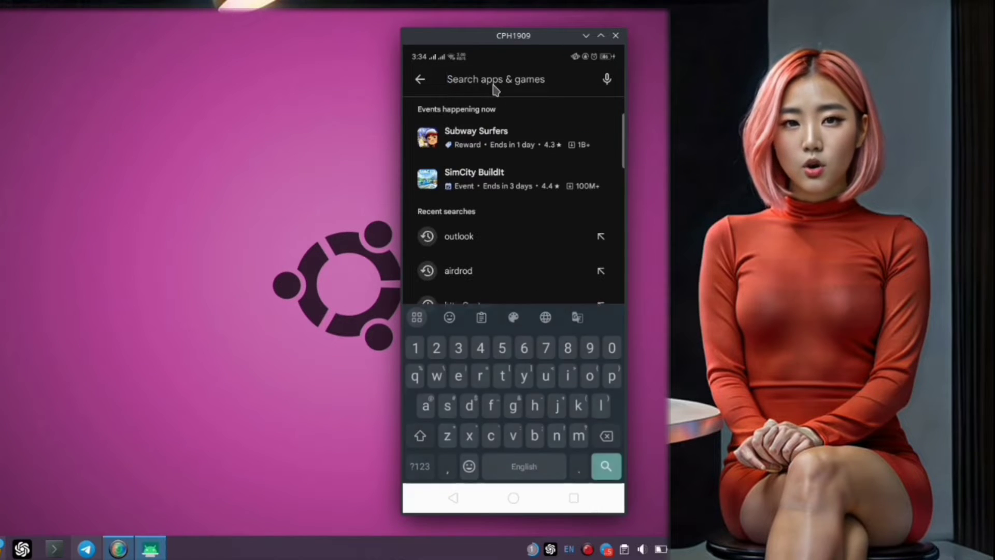
{"action": "type", "text": "drio"}
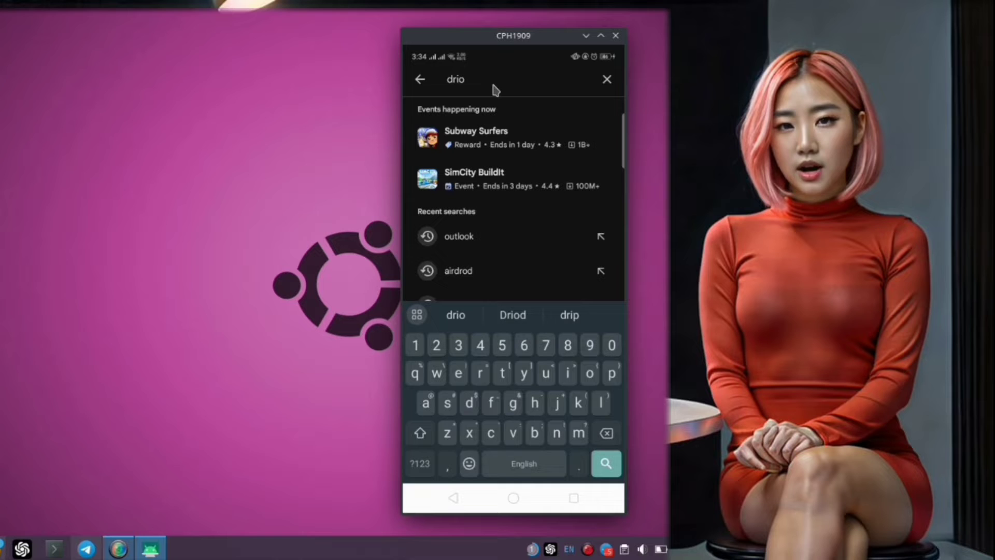
{"action": "type", "text": "d vpn"}
{"action": "key", "text": "Return"}
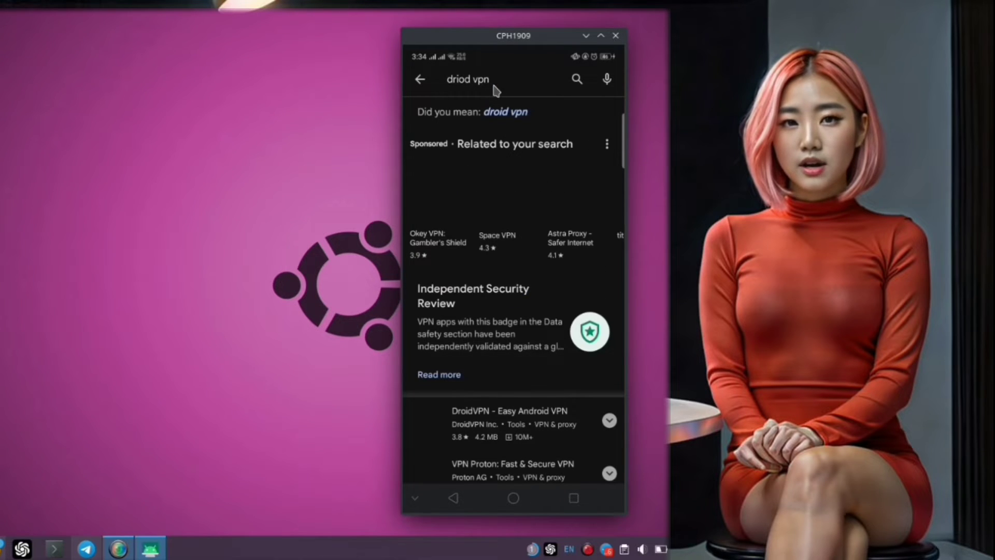
{"action": "scroll", "coordinate": [529, 194], "scroll_direction": "down", "scroll_amount": 3}
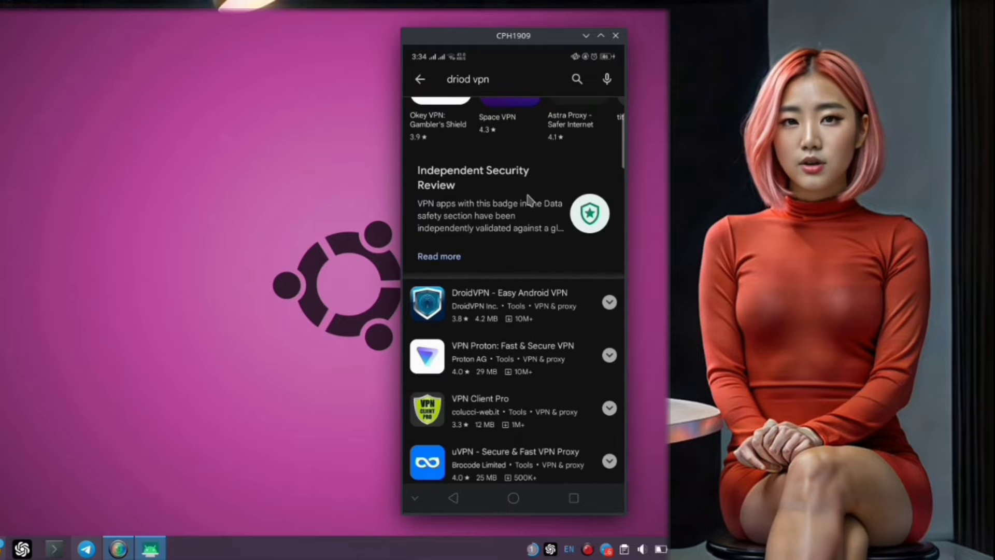
{"action": "left_click", "coordinate": [610, 304]}
Open the DroidVPN details page, preview a screenshot, then install the app
{"action": "left_click", "coordinate": [505, 295]}
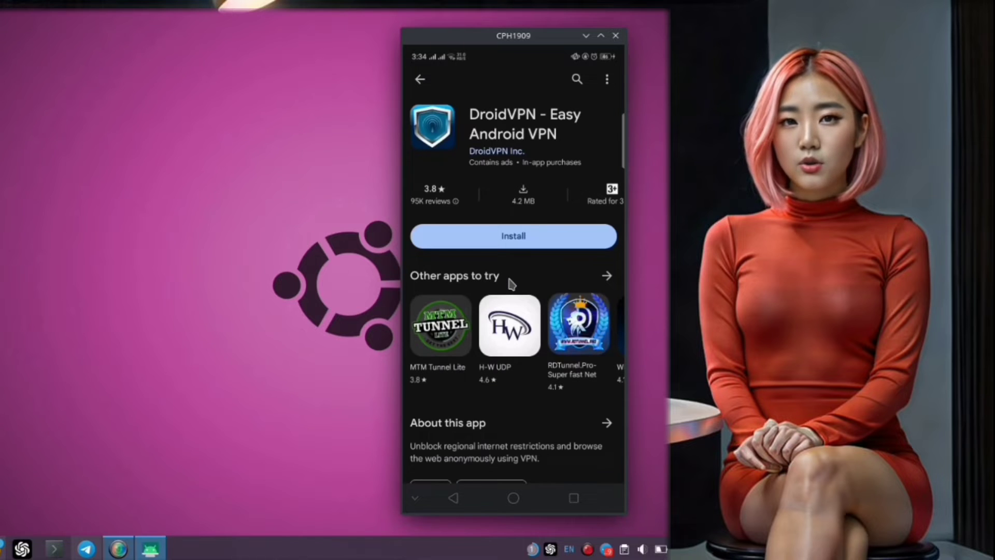
{"action": "scroll", "coordinate": [511, 284], "scroll_direction": "down", "scroll_amount": 5}
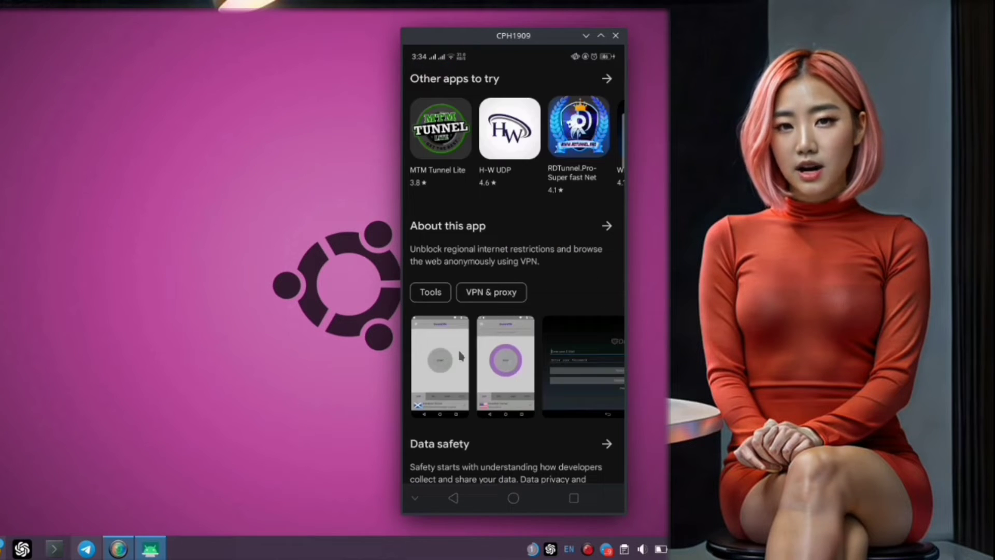
{"action": "left_click", "coordinate": [450, 354]}
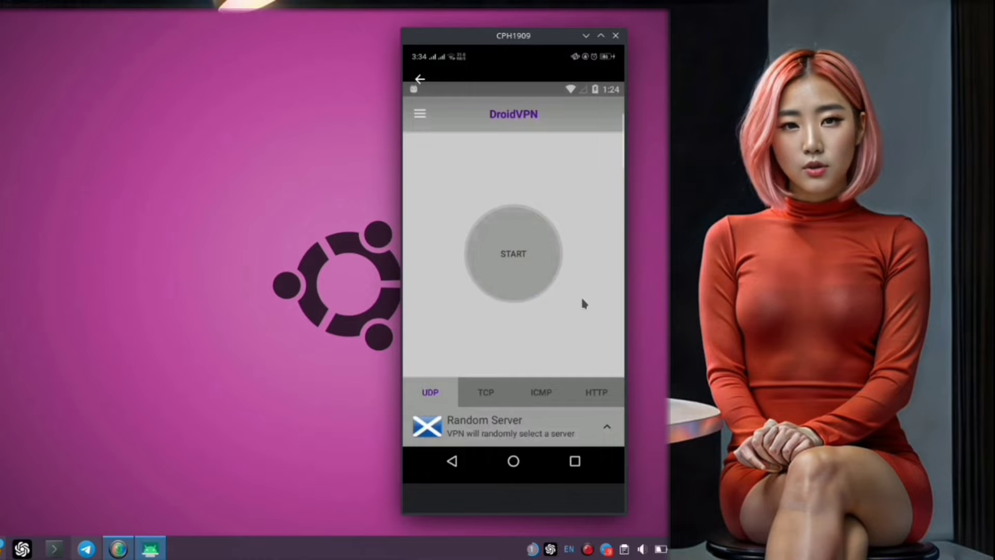
{"action": "left_click", "coordinate": [421, 80]}
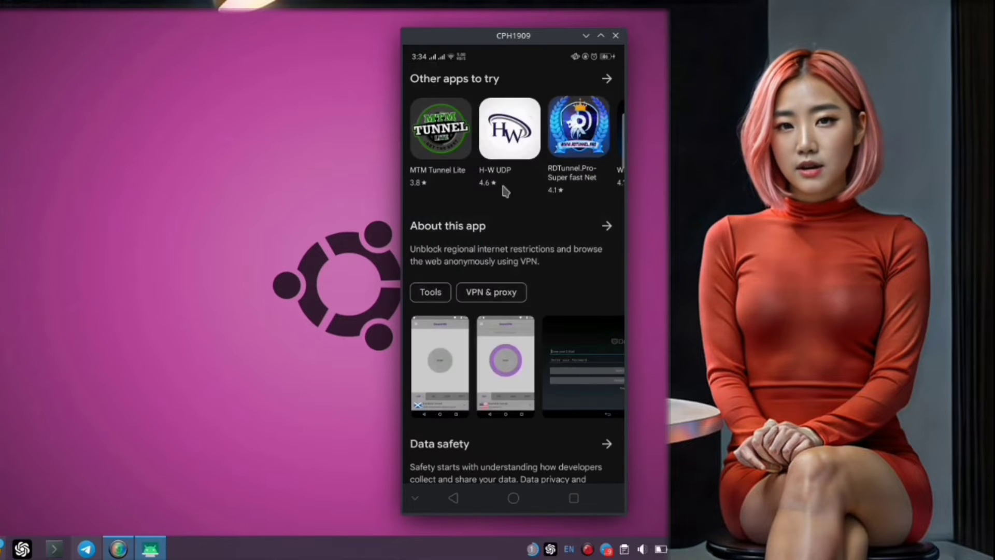
{"action": "scroll", "coordinate": [547, 192], "scroll_direction": "up", "scroll_amount": 4}
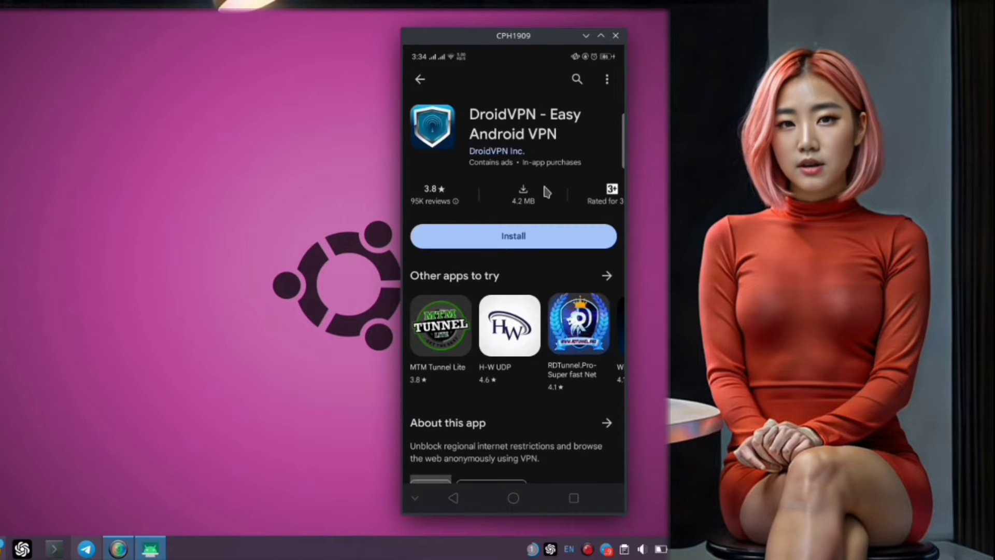
{"action": "left_click", "coordinate": [539, 237]}
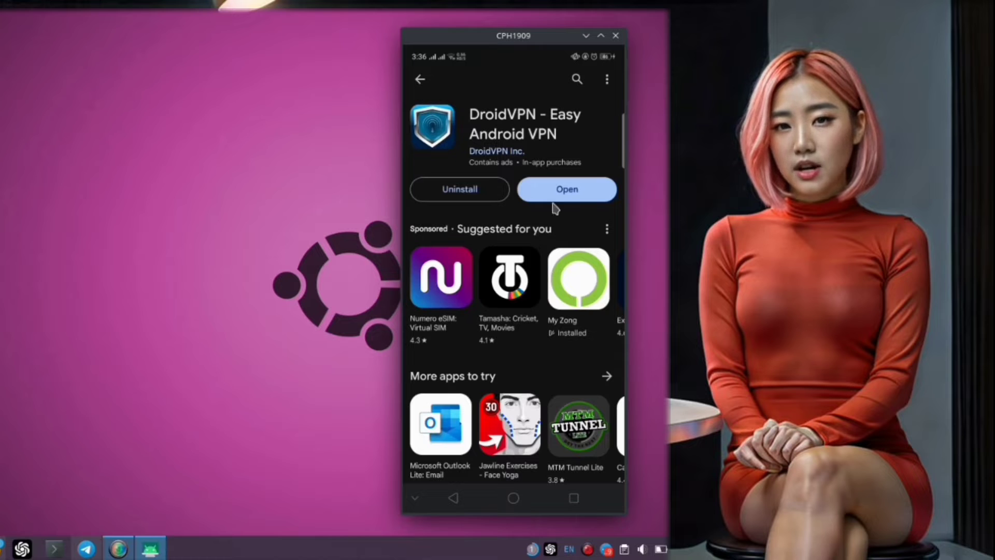
Launch DroidVPN and switch the protocol through TCP and HTTP to ICMP
{"action": "left_click", "coordinate": [578, 192]}
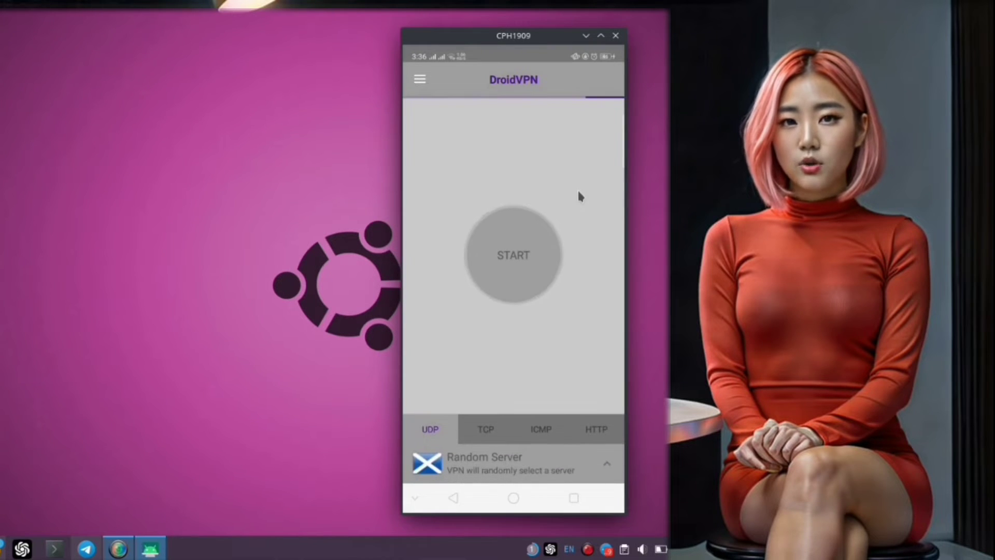
{"action": "left_click", "coordinate": [497, 442]}
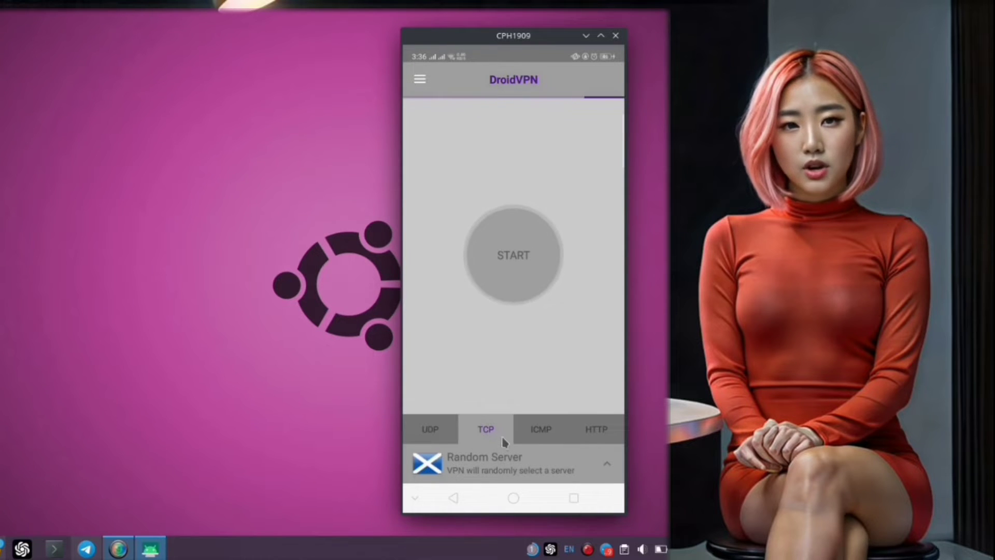
{"action": "left_click", "coordinate": [580, 435]}
{"action": "left_click", "coordinate": [555, 435]}
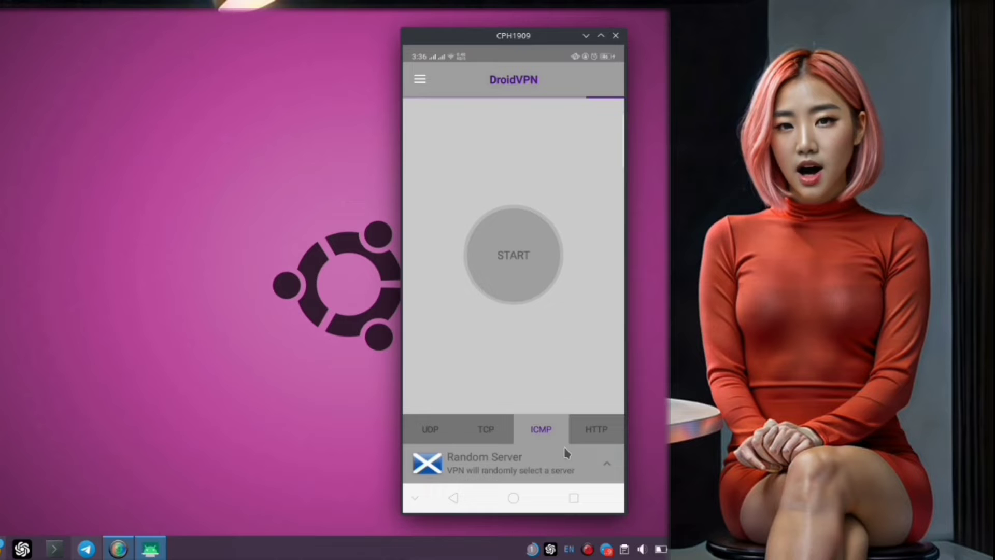
Browse the Select Server list and return keeping Random Server
{"action": "left_click", "coordinate": [606, 466]}
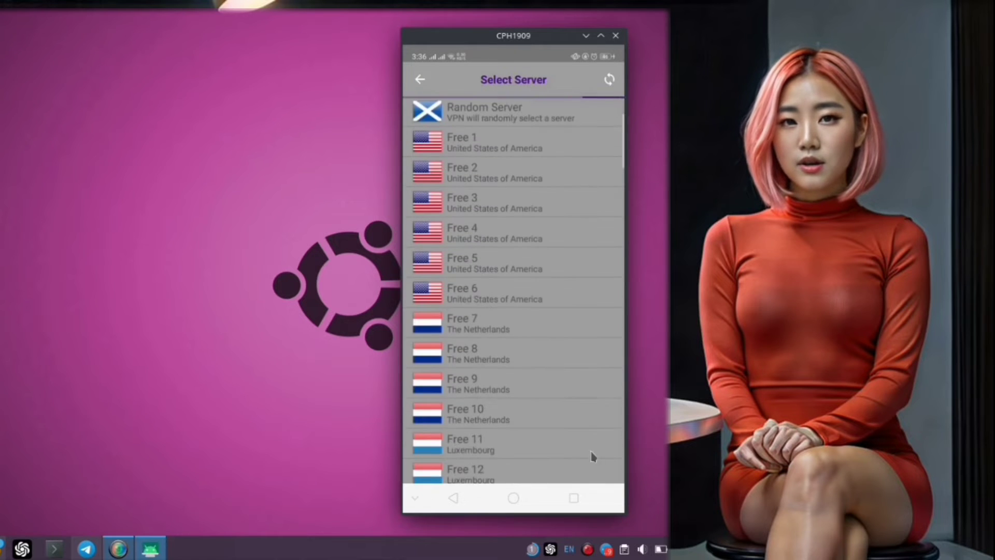
{"action": "scroll", "coordinate": [569, 428], "scroll_direction": "down", "scroll_amount": 10}
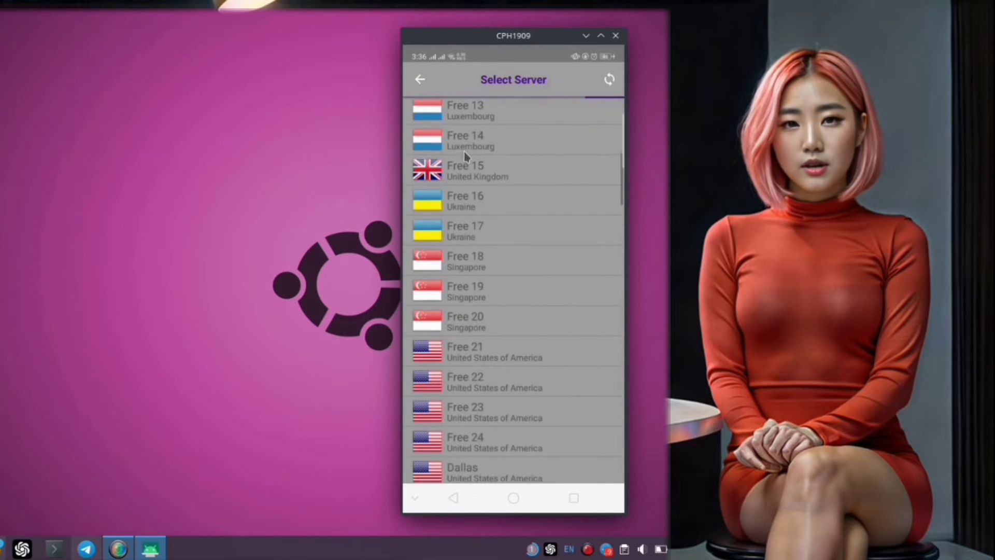
{"action": "left_click", "coordinate": [420, 79]}
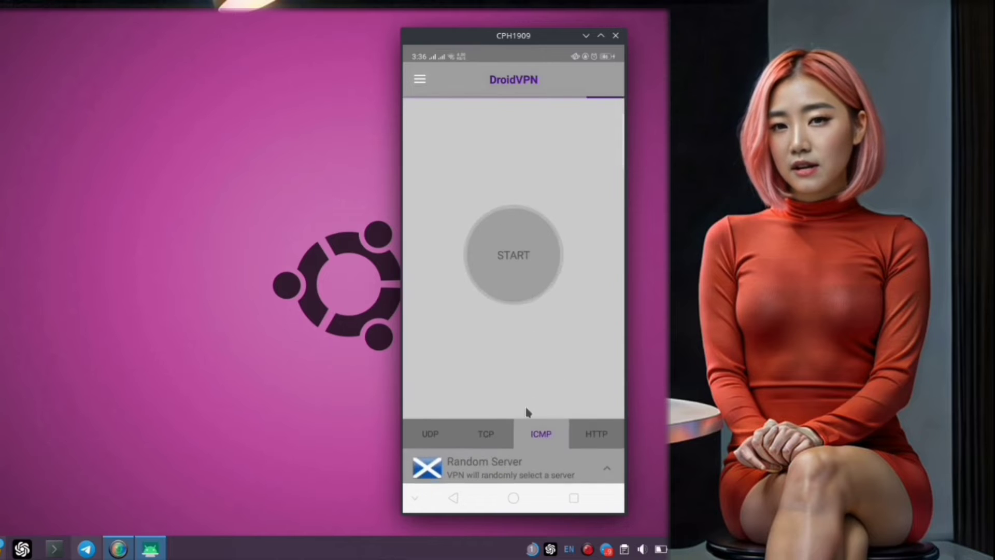
Switch the protocol back to UDP and bring up the server list
{"action": "left_click", "coordinate": [491, 430]}
{"action": "left_click", "coordinate": [445, 429]}
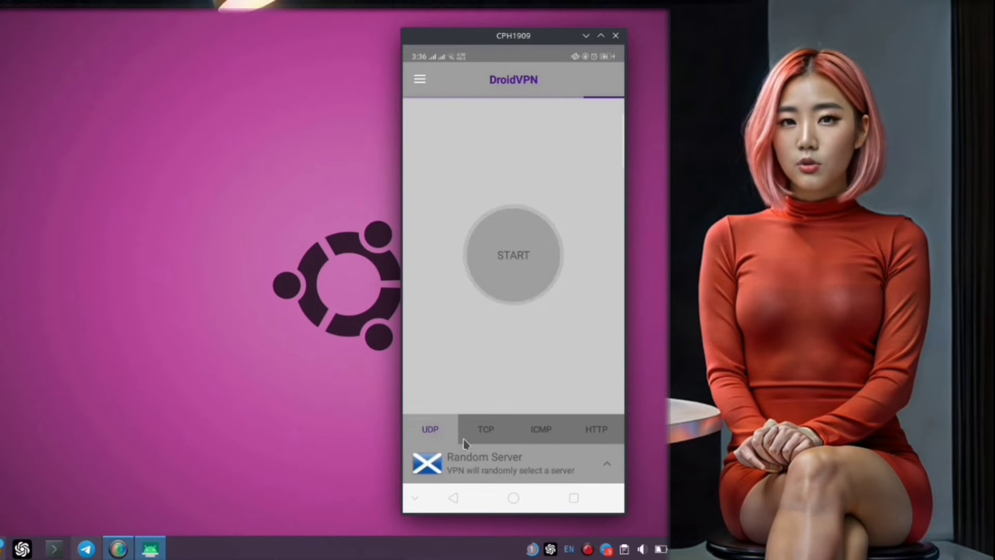
{"action": "left_click", "coordinate": [470, 456]}
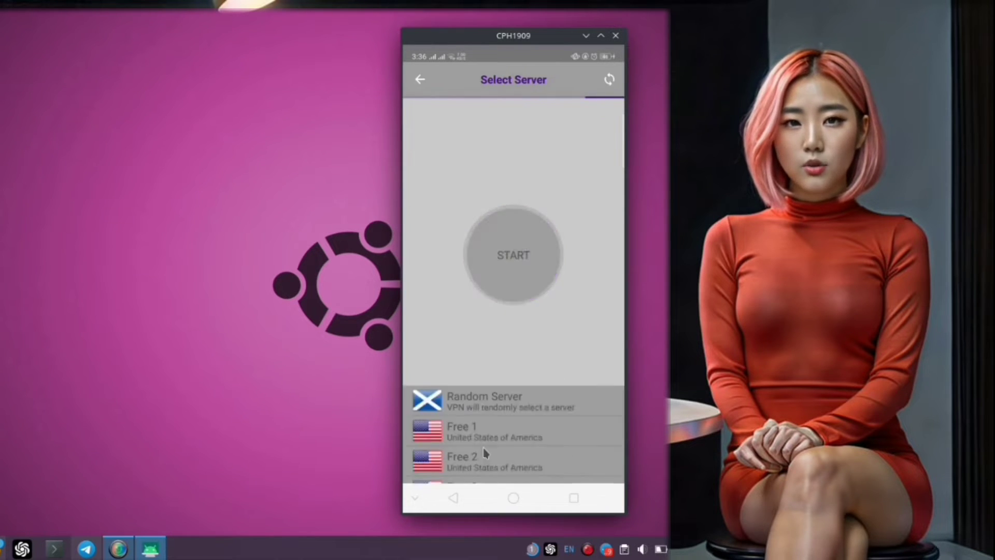
Refresh the server list, then return to the main connection screen
{"action": "scroll", "coordinate": [536, 307], "scroll_direction": "down", "scroll_amount": 15}
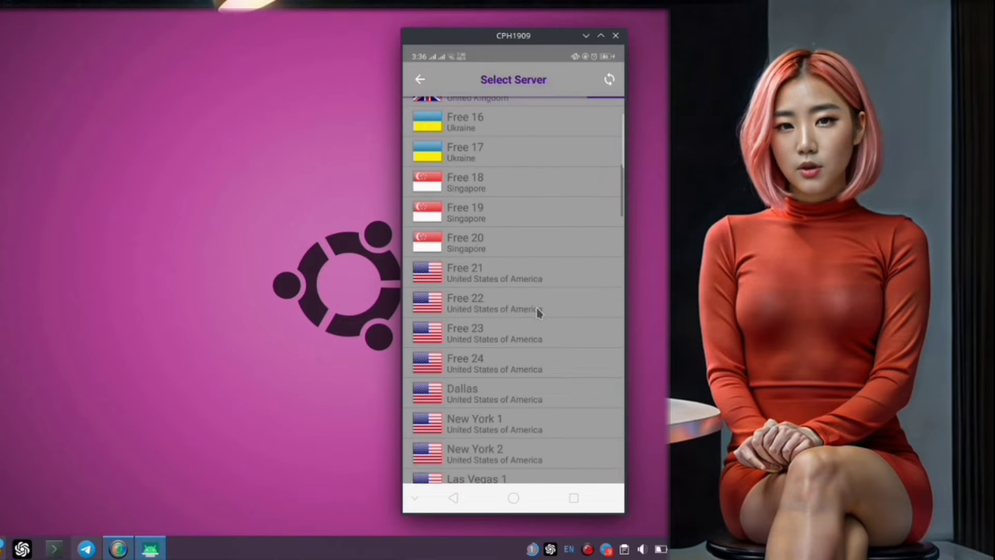
{"action": "scroll", "coordinate": [537, 311], "scroll_direction": "up", "scroll_amount": 10}
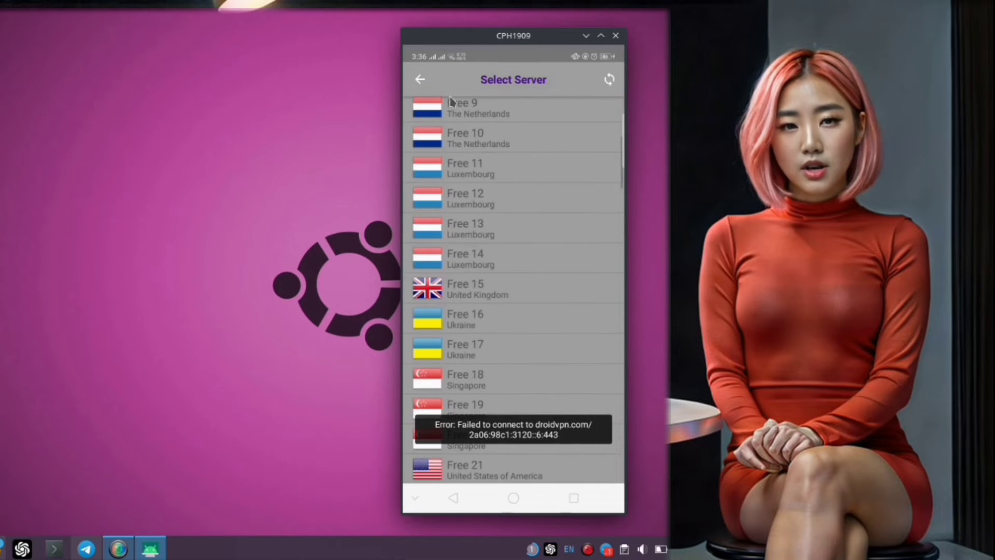
{"action": "left_click", "coordinate": [609, 80]}
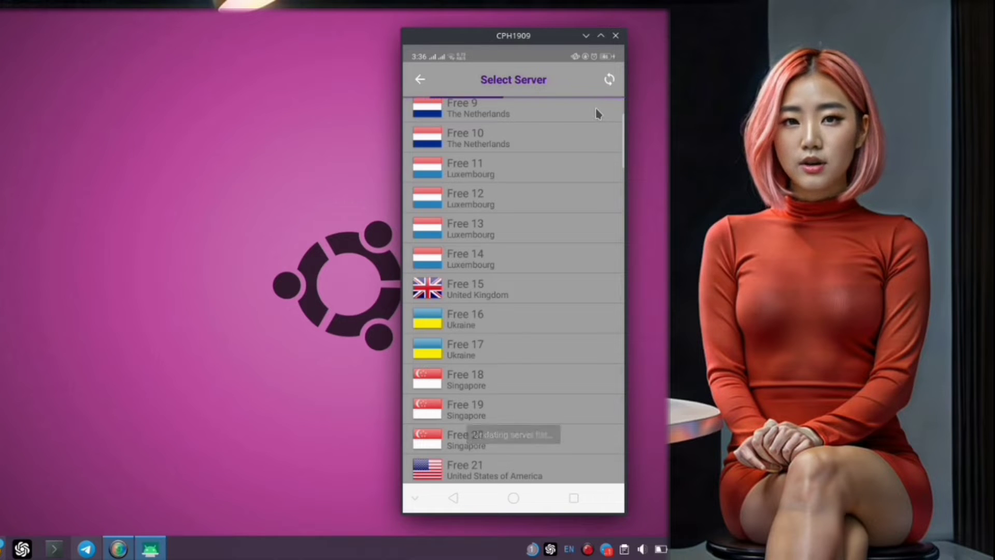
{"action": "left_click", "coordinate": [420, 79]}
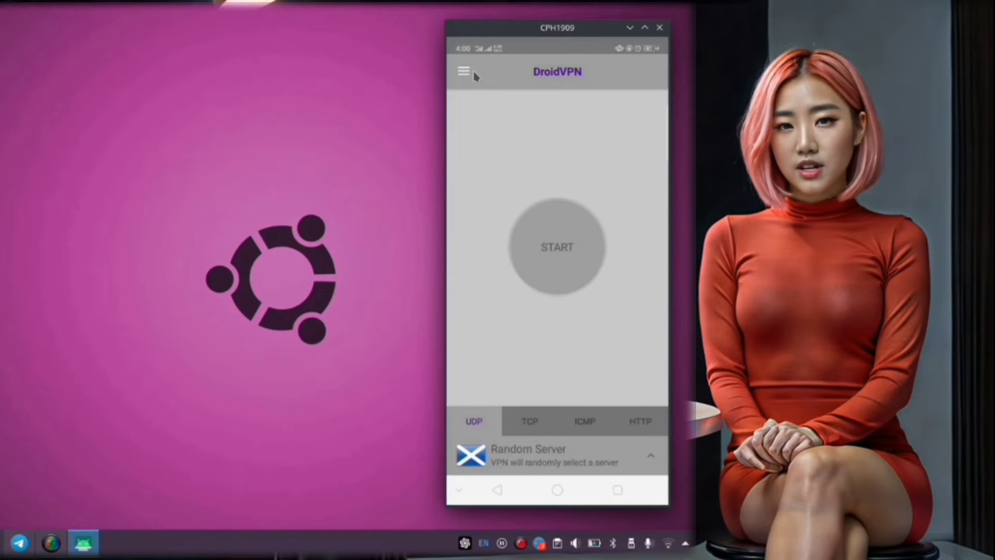
Open the Account login page, check the username and password fields, then go to free sign-up
{"action": "left_click", "coordinate": [465, 73]}
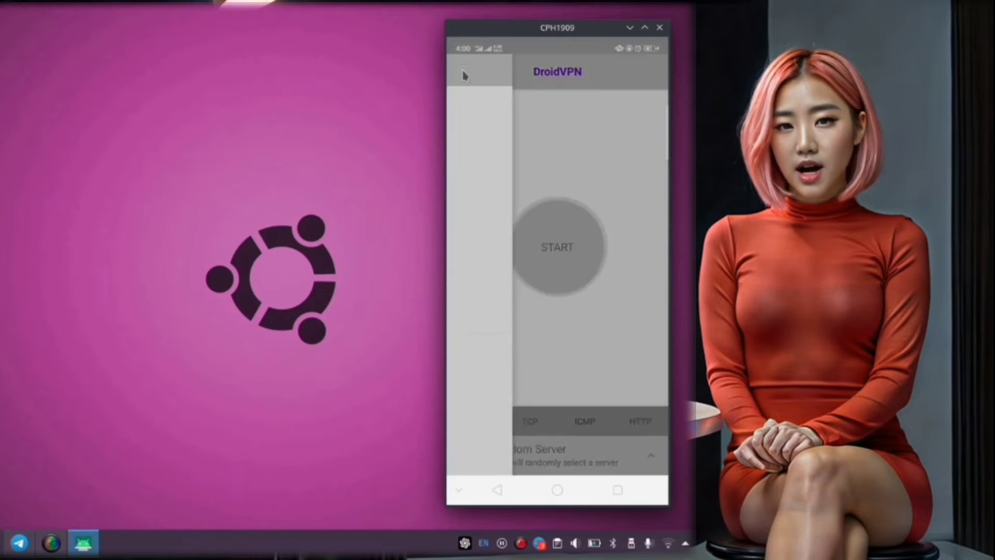
{"action": "left_click", "coordinate": [490, 107]}
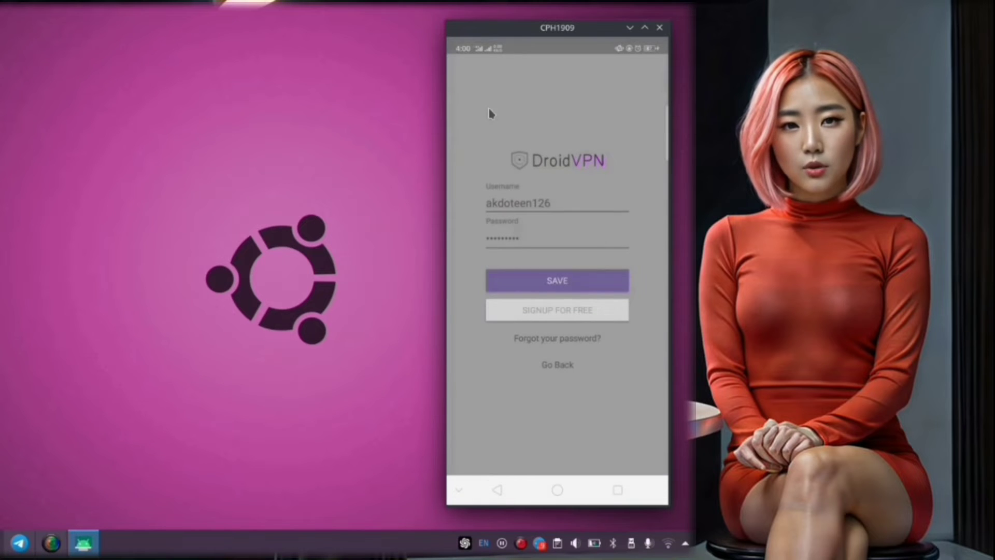
{"action": "left_click", "coordinate": [557, 236]}
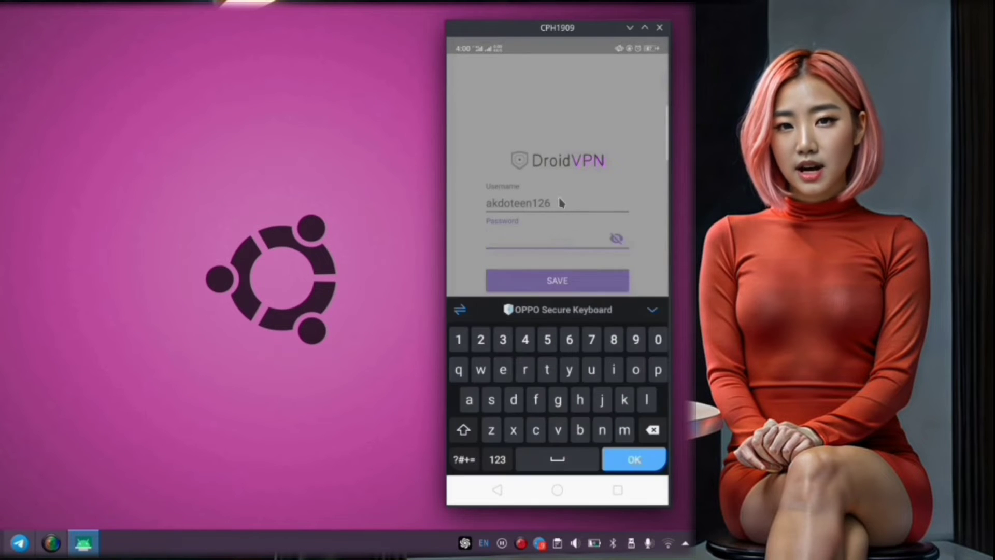
{"action": "left_click", "coordinate": [560, 203]}
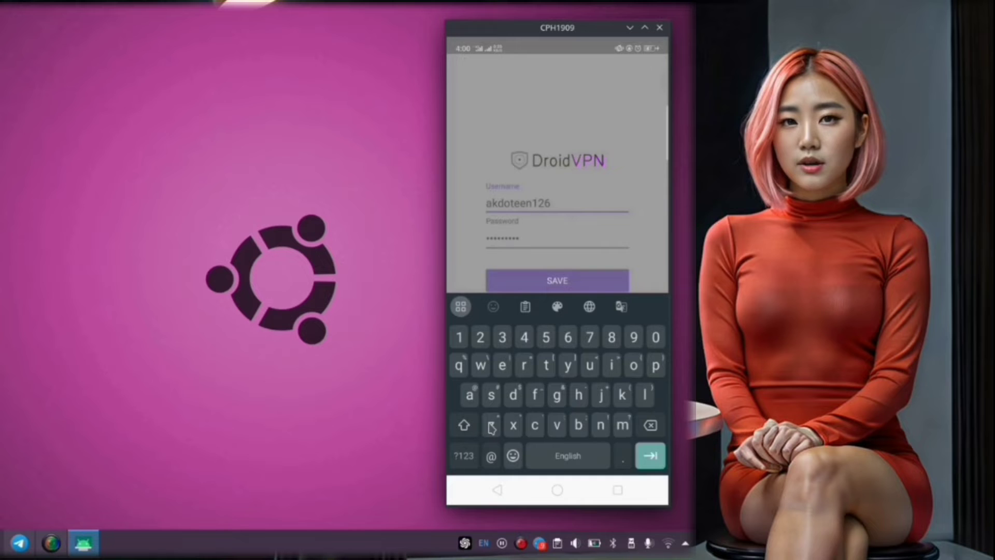
{"action": "left_click", "coordinate": [511, 473]}
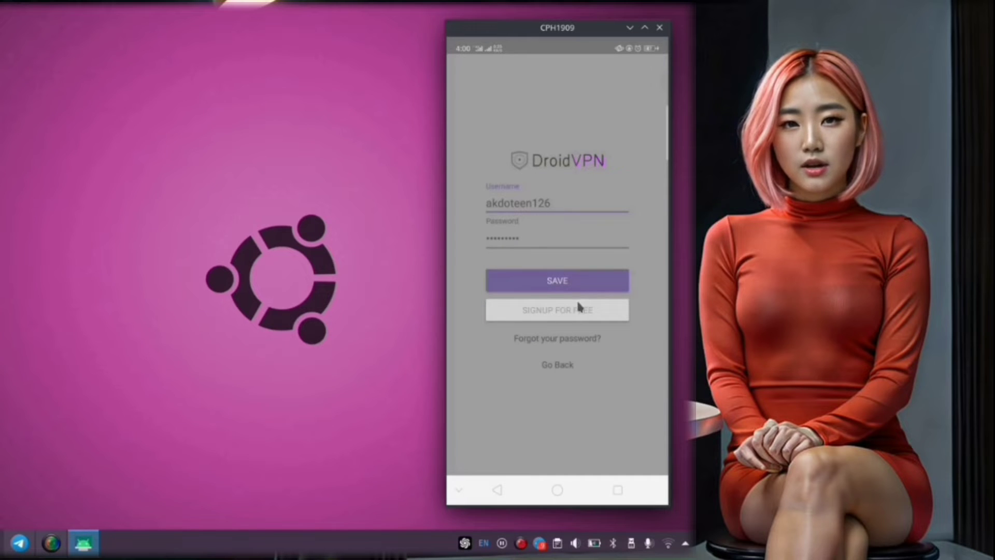
{"action": "left_click", "coordinate": [549, 311]}
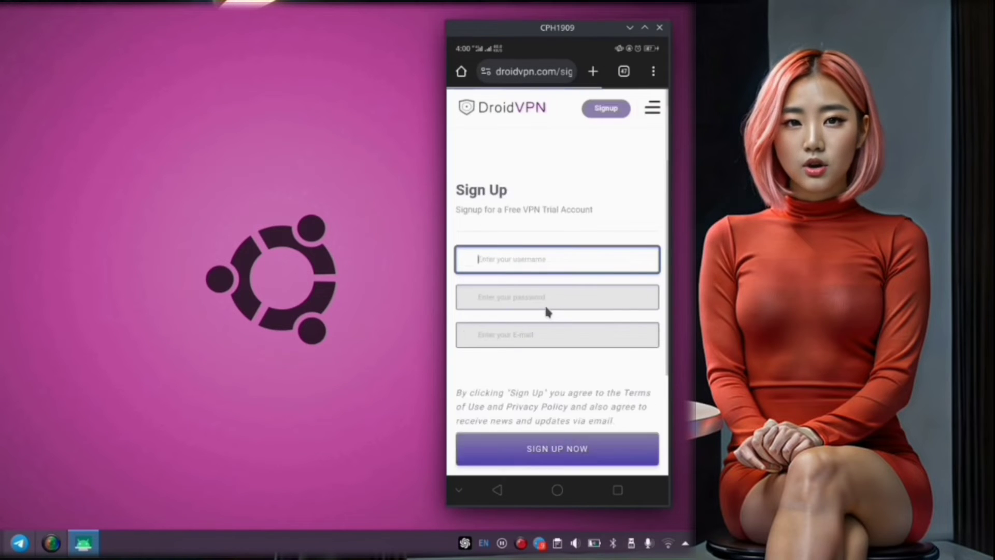
Look over the droidvpn.com Sign Up form, then bring up desktop Chrome
{"action": "scroll", "coordinate": [552, 276], "scroll_direction": "down", "scroll_amount": 3}
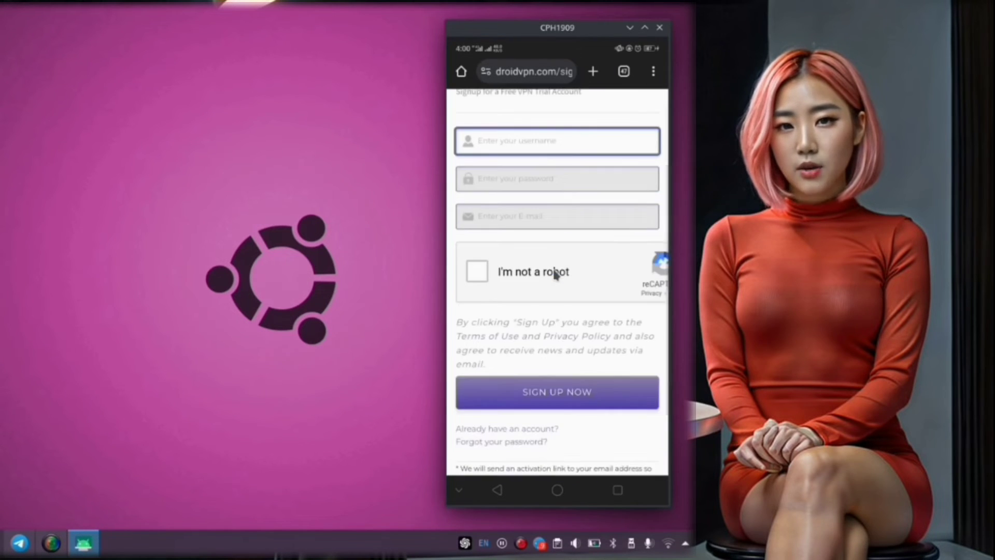
{"action": "scroll", "coordinate": [554, 275], "scroll_direction": "up", "scroll_amount": 3}
{"action": "scroll", "coordinate": [553, 275], "scroll_direction": "down", "scroll_amount": 2}
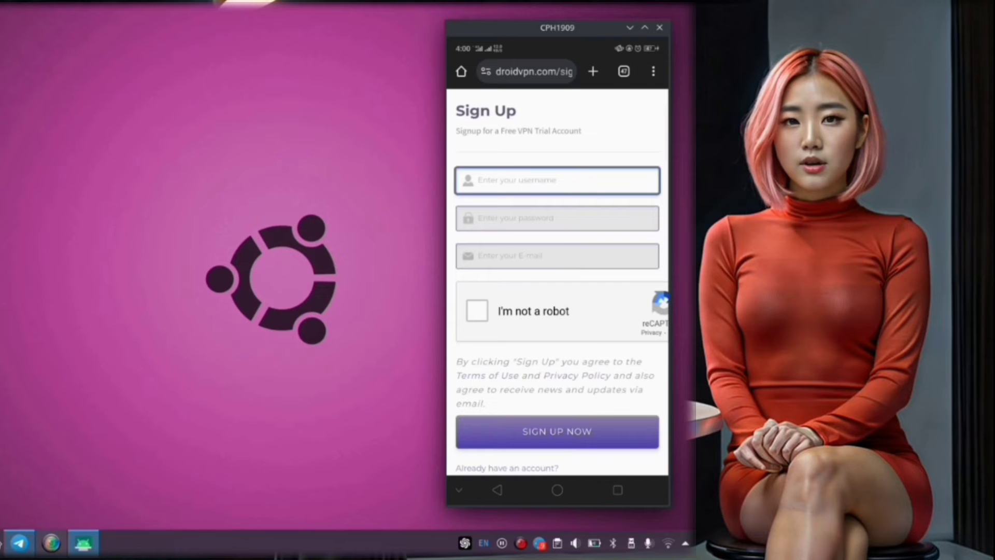
{"action": "left_click", "coordinate": [51, 542]}
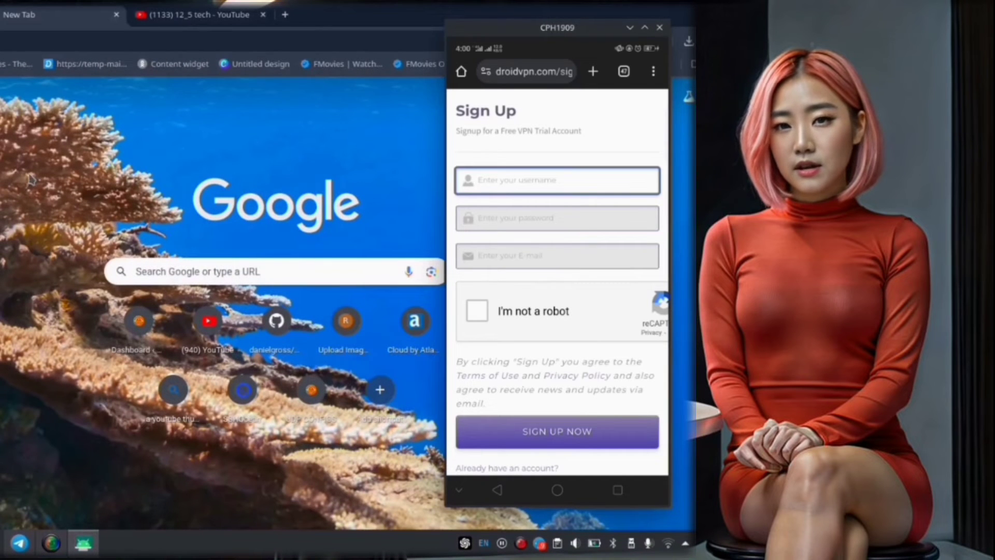
Search Google for 'tmail io' and generate a disposable Gmail address on Tmail.io
{"action": "left_click", "coordinate": [10, 42]}
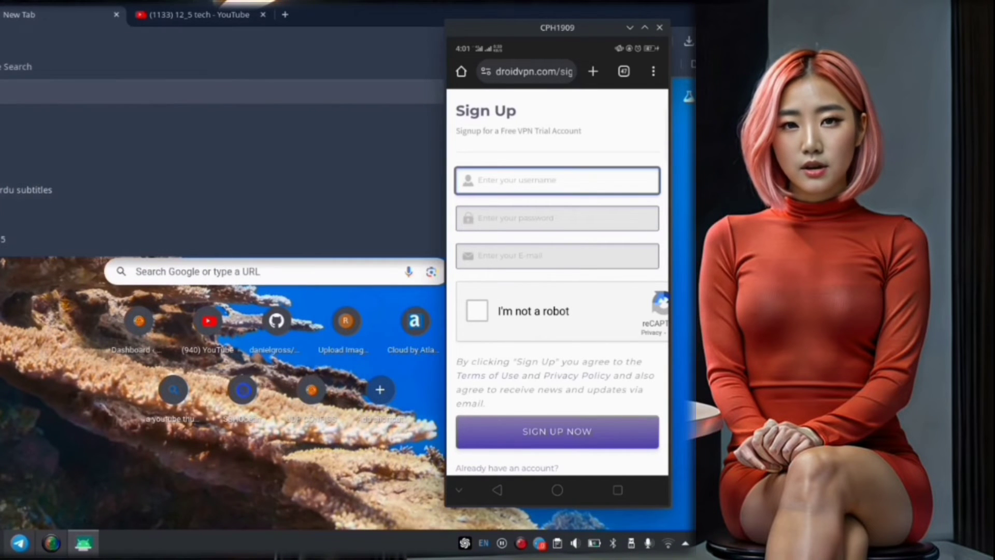
{"action": "key", "text": "Return"}
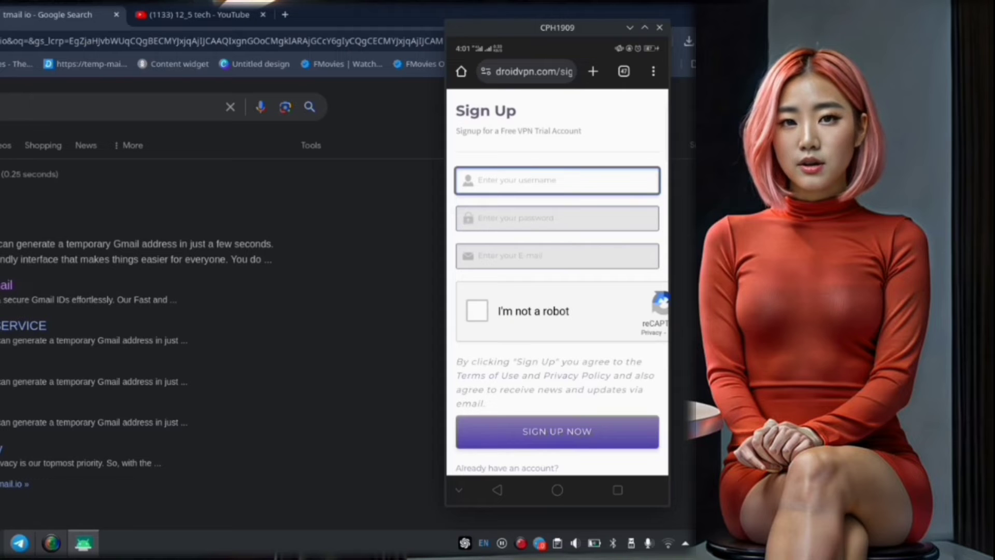
{"action": "left_click", "coordinate": [64, 203]}
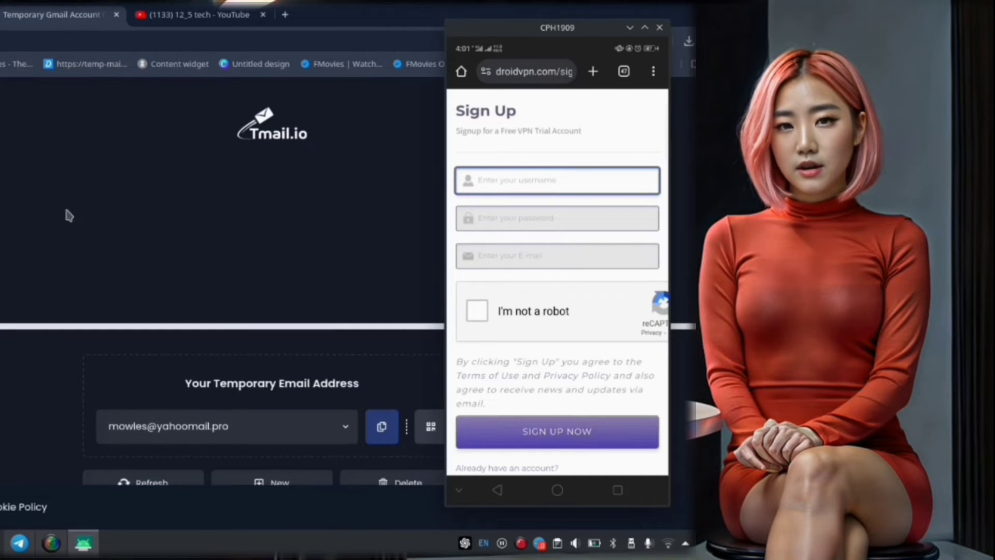
{"action": "scroll", "coordinate": [309, 314], "scroll_direction": "down", "scroll_amount": 3}
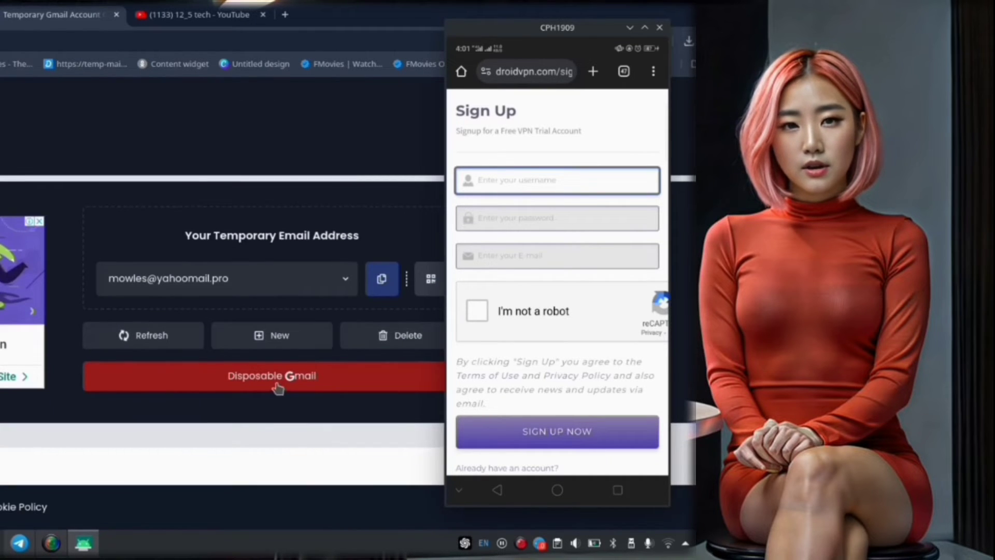
{"action": "left_click", "coordinate": [284, 380]}
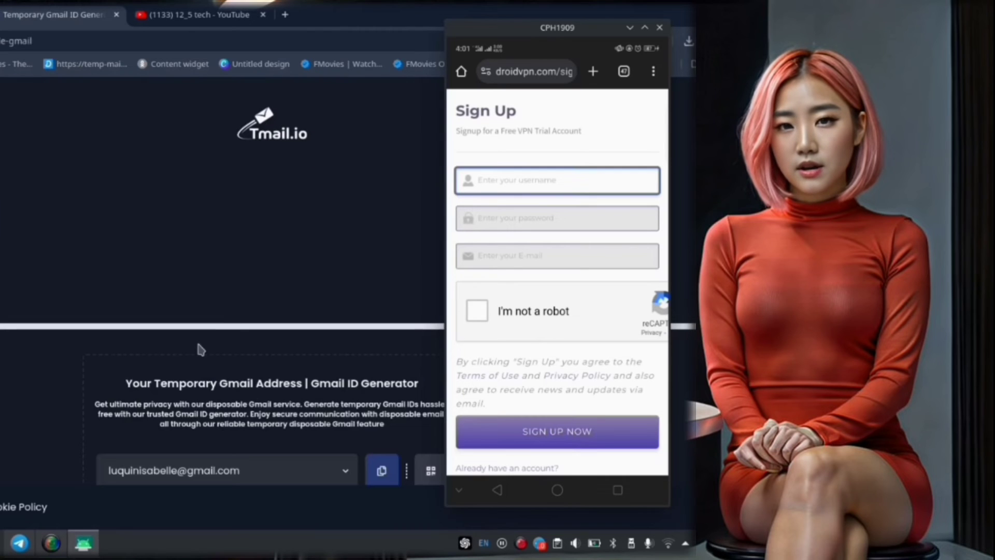
{"action": "scroll", "coordinate": [319, 317], "scroll_direction": "down", "scroll_amount": 3}
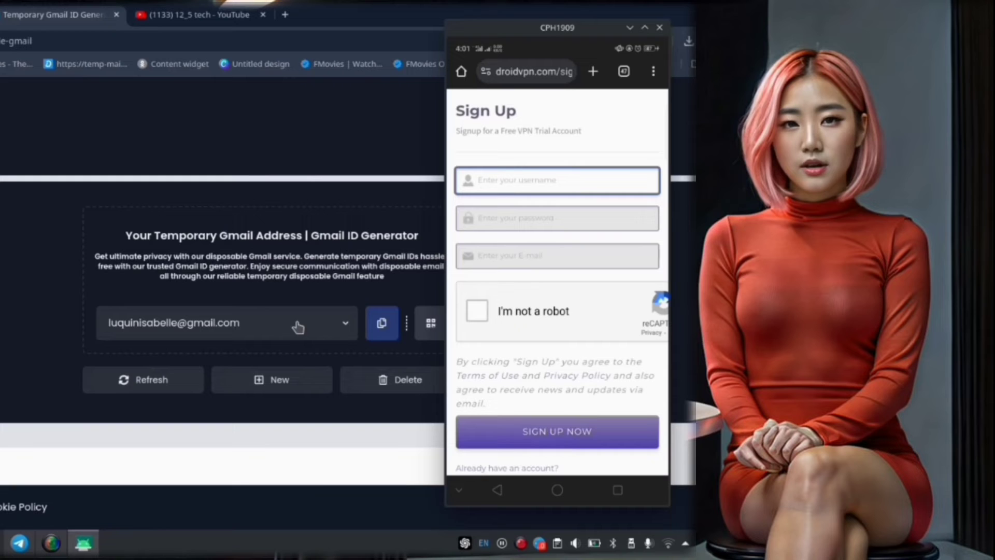
Reopen DroidVPN from the home screen and save the Account login details
{"action": "left_click", "coordinate": [558, 491]}
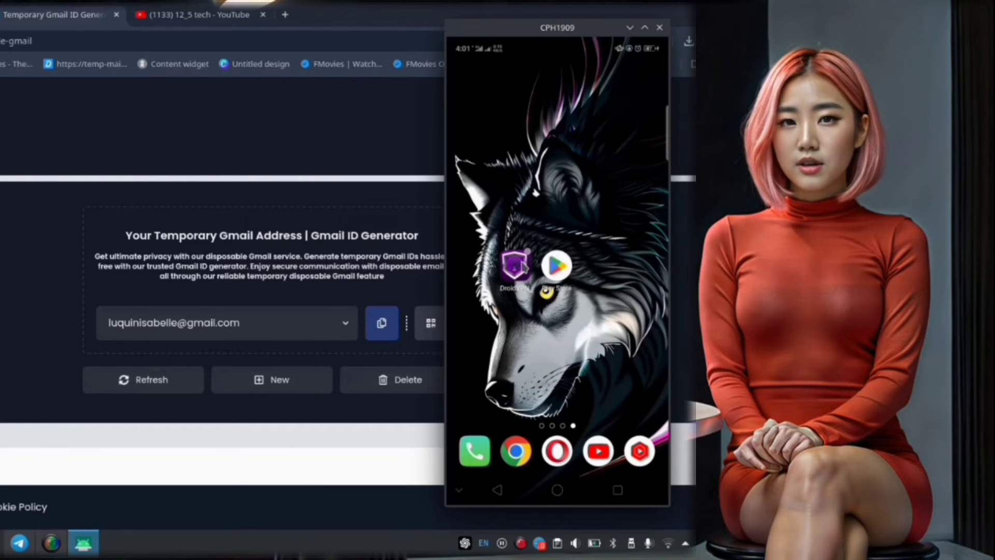
{"action": "left_click", "coordinate": [515, 266]}
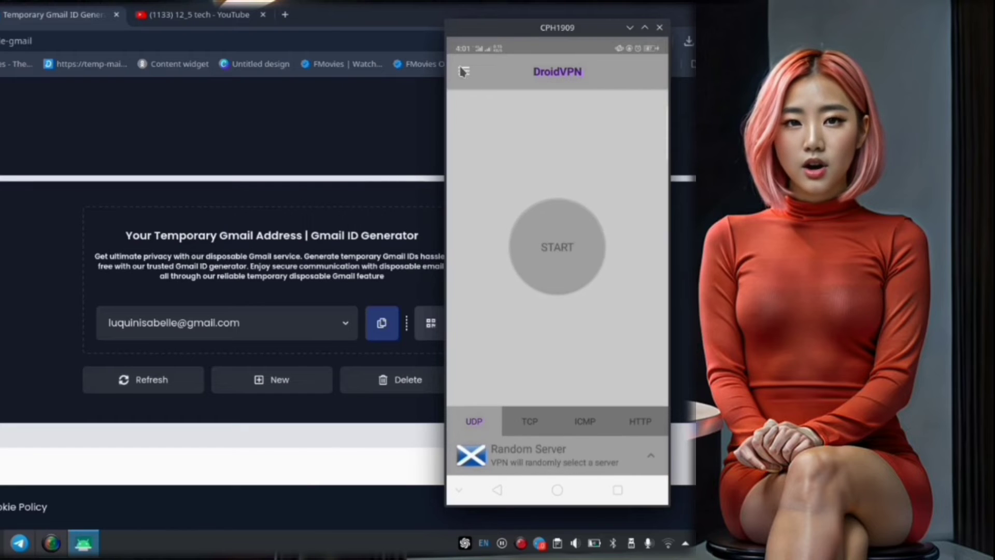
{"action": "left_click", "coordinate": [464, 72]}
{"action": "left_click", "coordinate": [484, 101]}
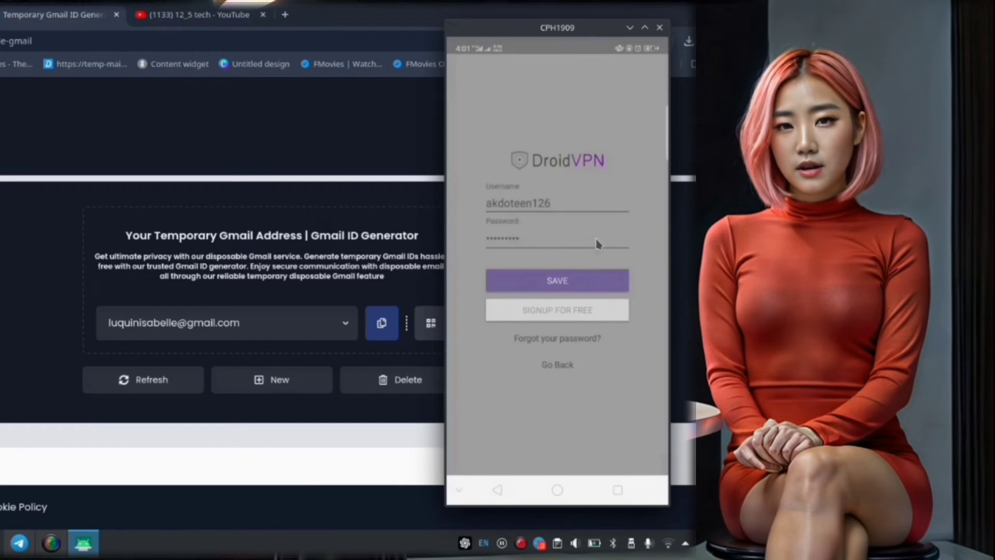
{"action": "left_click", "coordinate": [588, 280]}
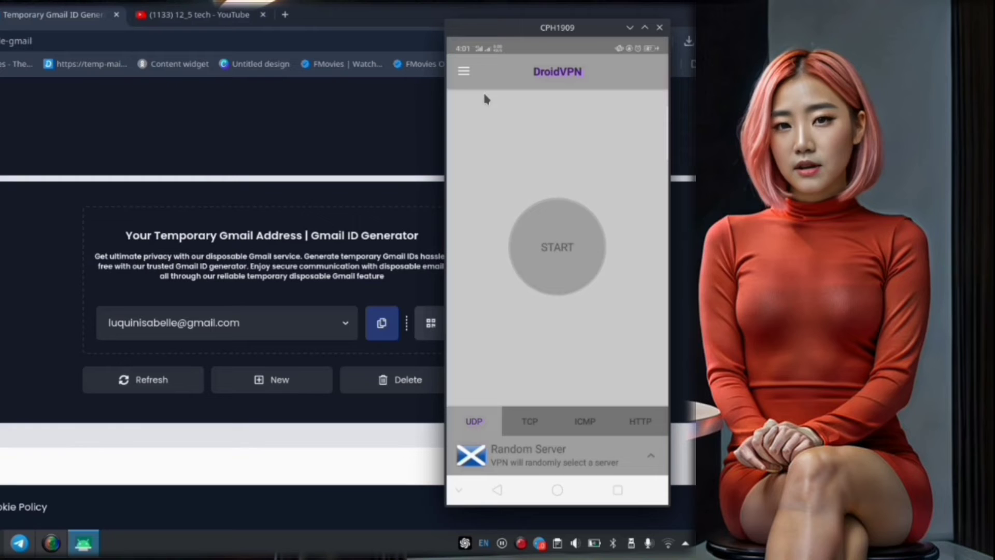
Go to DroidVPN's Settings and its UDP connection options
{"action": "left_click", "coordinate": [464, 72]}
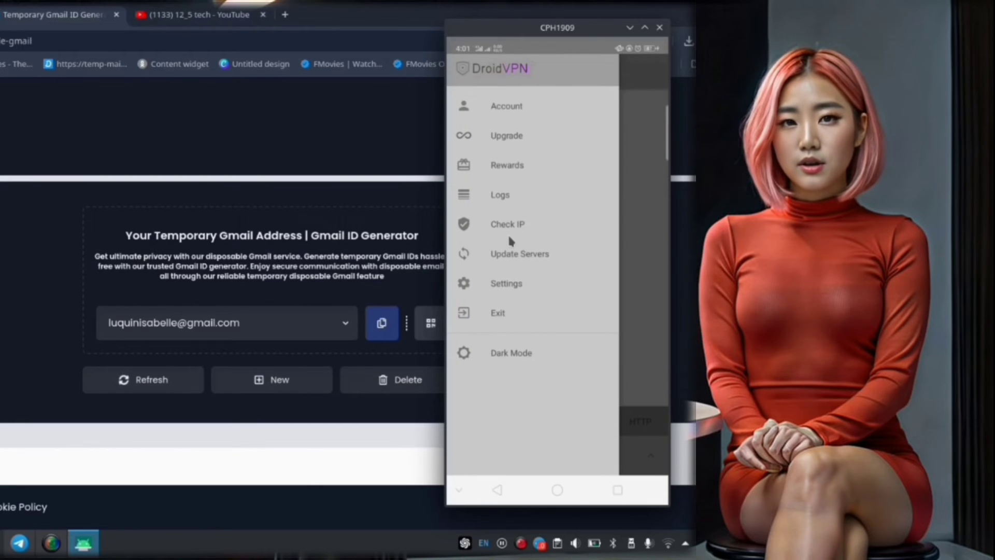
{"action": "left_click", "coordinate": [506, 283]}
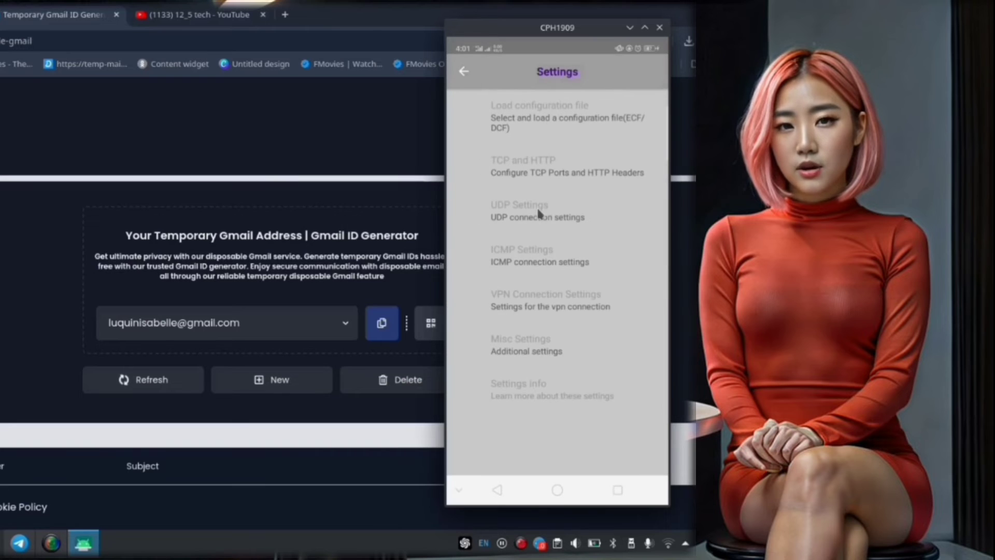
{"action": "left_click", "coordinate": [535, 211]}
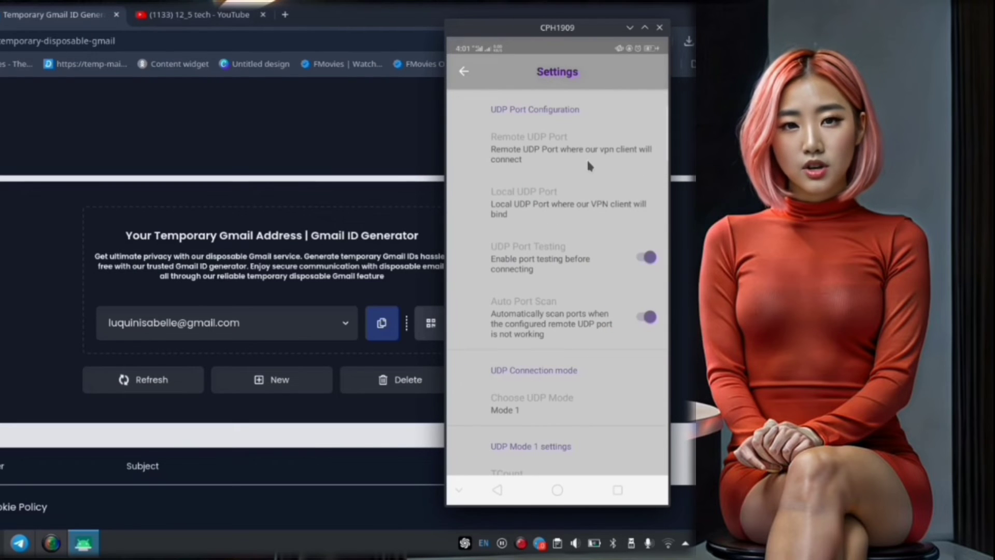
Leave both the Remote and Local UDP ports at 0
{"action": "left_click", "coordinate": [588, 165]}
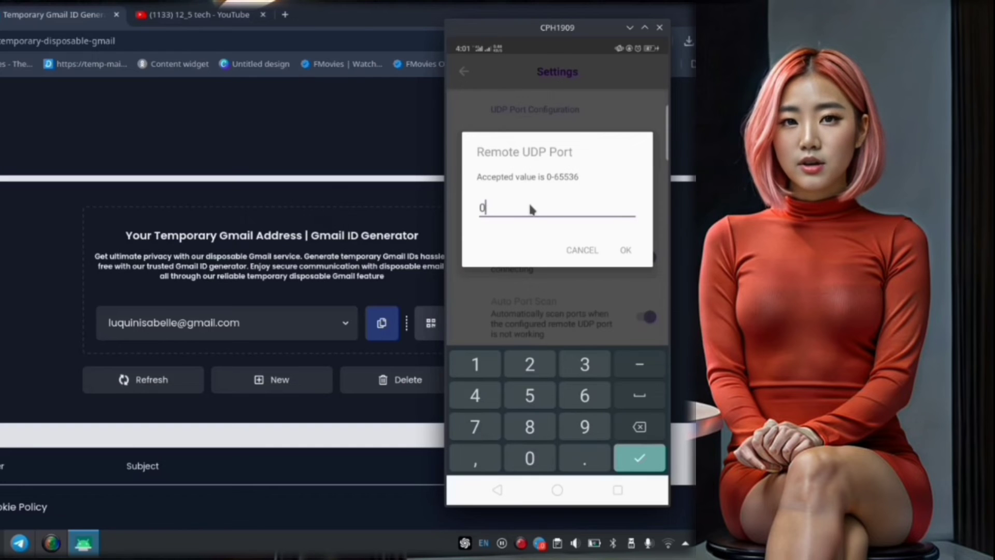
{"action": "left_click", "coordinate": [580, 248]}
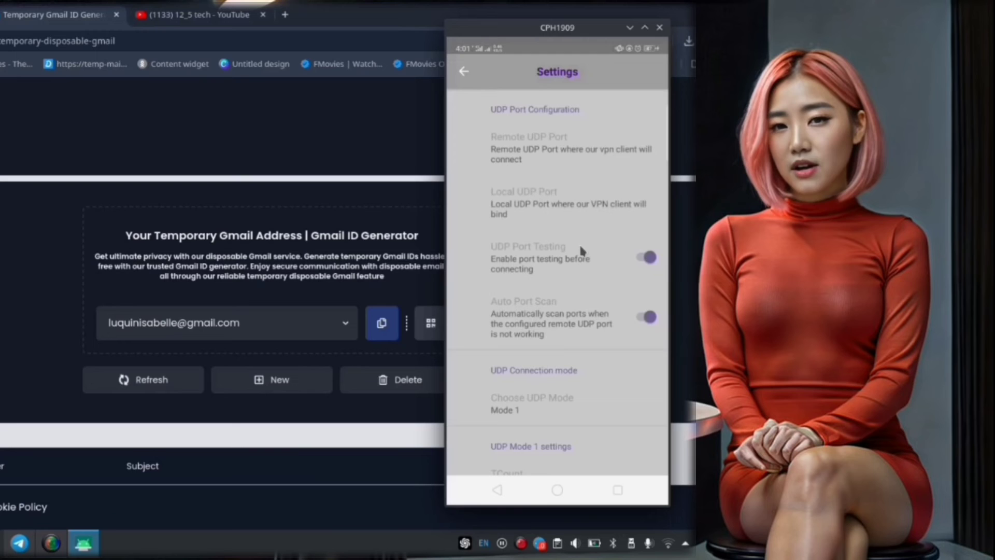
{"action": "left_click", "coordinate": [557, 197]}
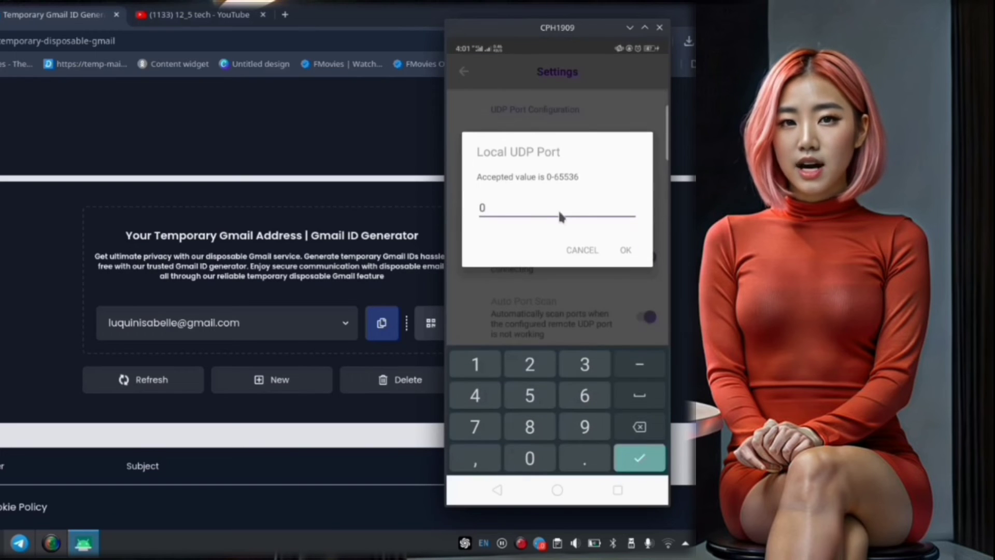
{"action": "left_click", "coordinate": [579, 249]}
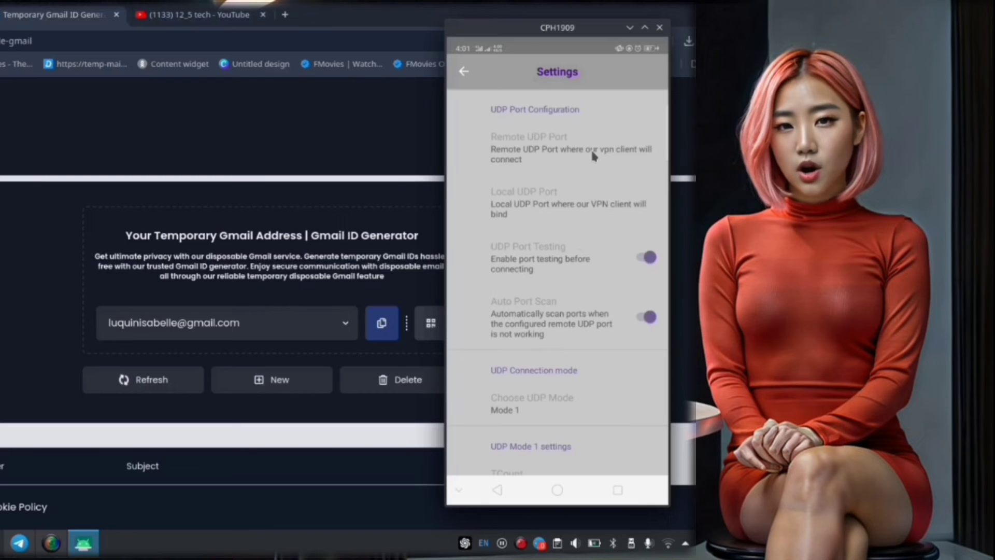
{"action": "scroll", "coordinate": [594, 155], "scroll_direction": "down", "scroll_amount": 2}
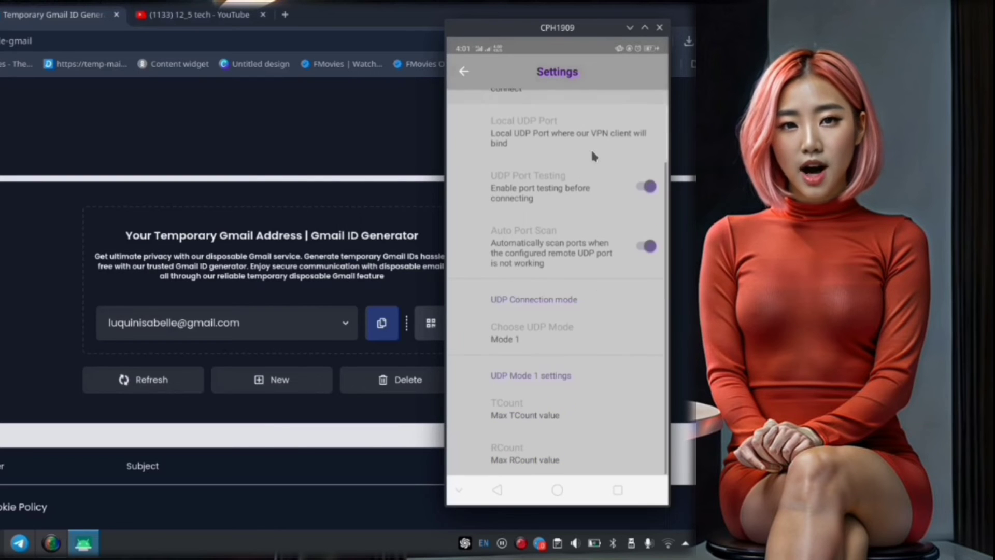
{"action": "left_click", "coordinate": [555, 327]}
{"action": "left_click", "coordinate": [528, 266]}
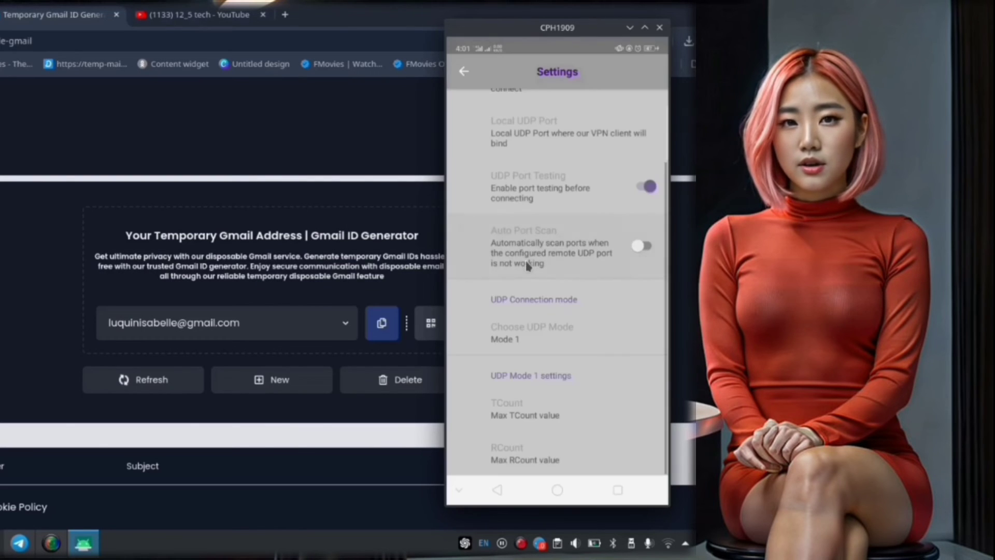
{"action": "left_click", "coordinate": [622, 248]}
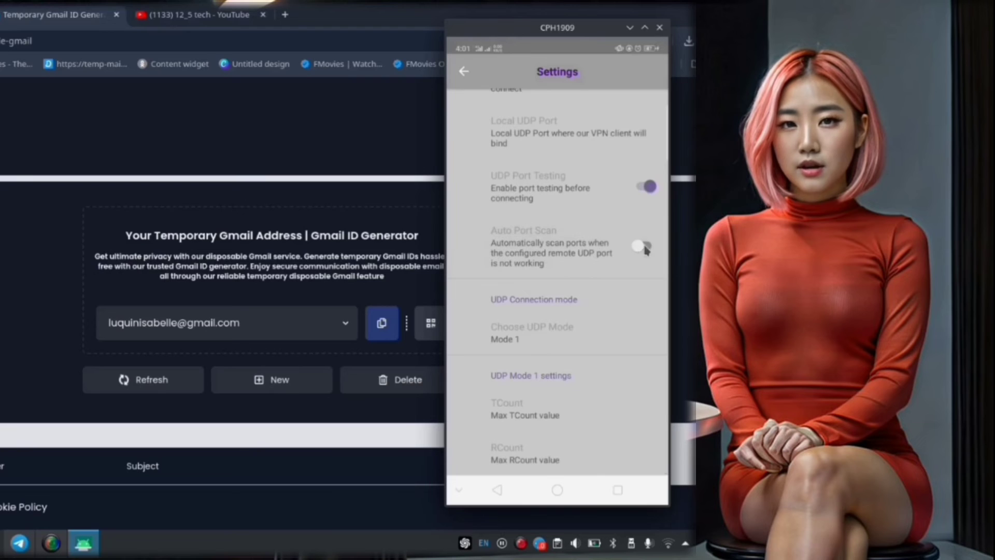
{"action": "left_click", "coordinate": [540, 325]}
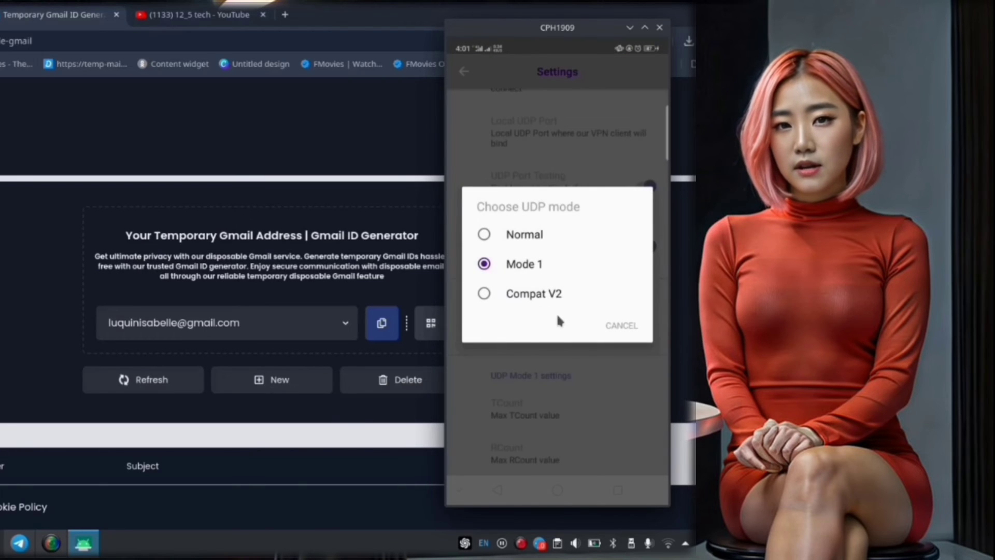
{"action": "left_click", "coordinate": [486, 234]}
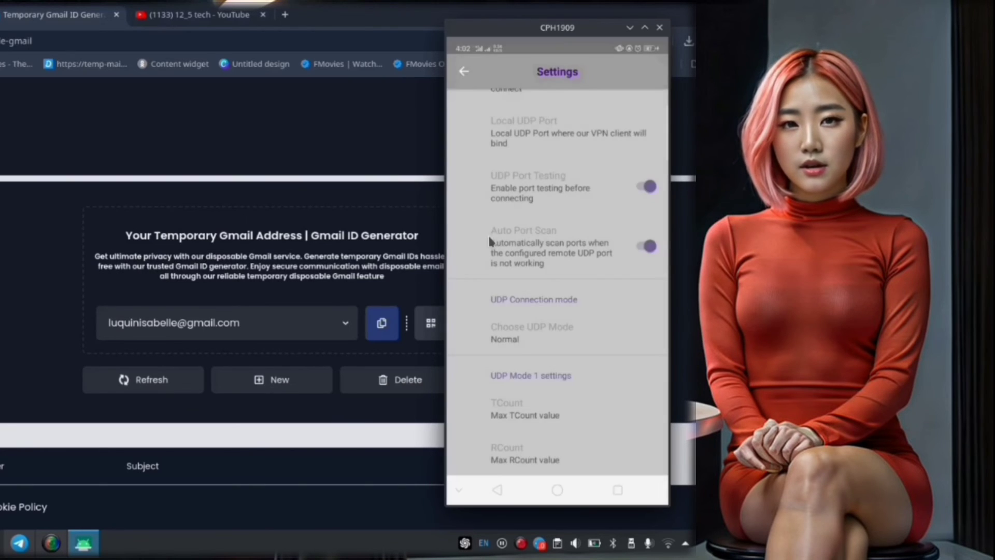
{"action": "left_click", "coordinate": [537, 332]}
{"action": "left_click", "coordinate": [509, 273]}
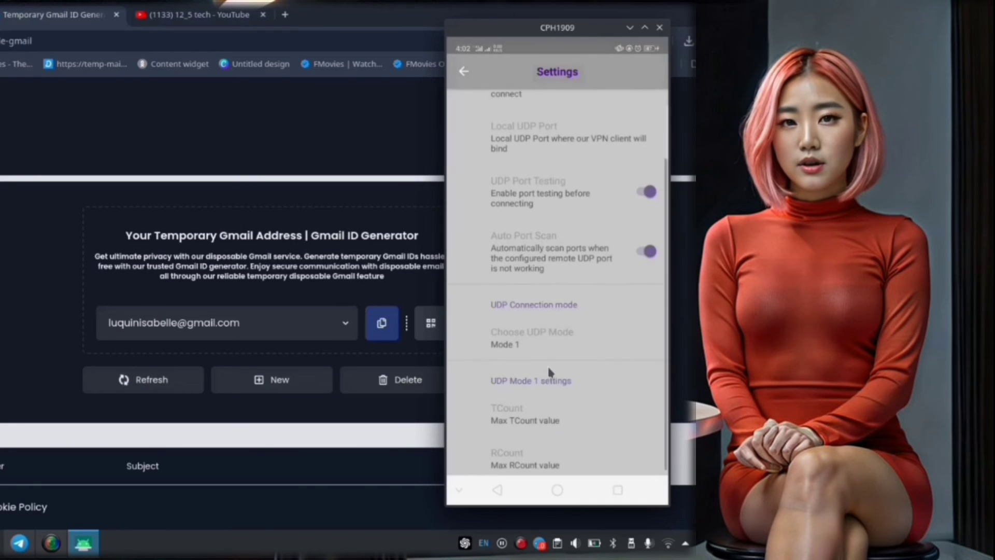
{"action": "left_click", "coordinate": [539, 406]}
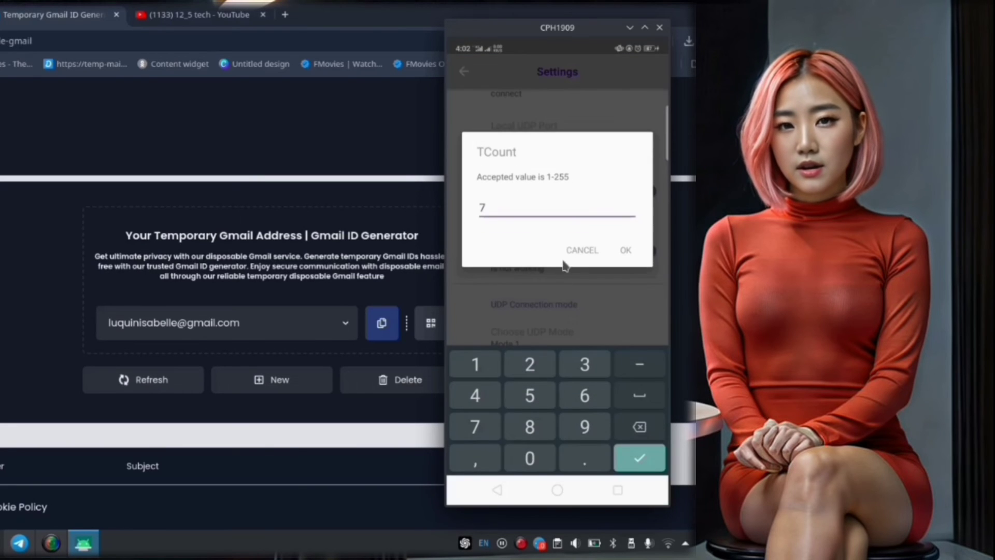
{"action": "left_click", "coordinate": [579, 251]}
{"action": "scroll", "coordinate": [541, 310], "scroll_direction": "up", "scroll_amount": 2}
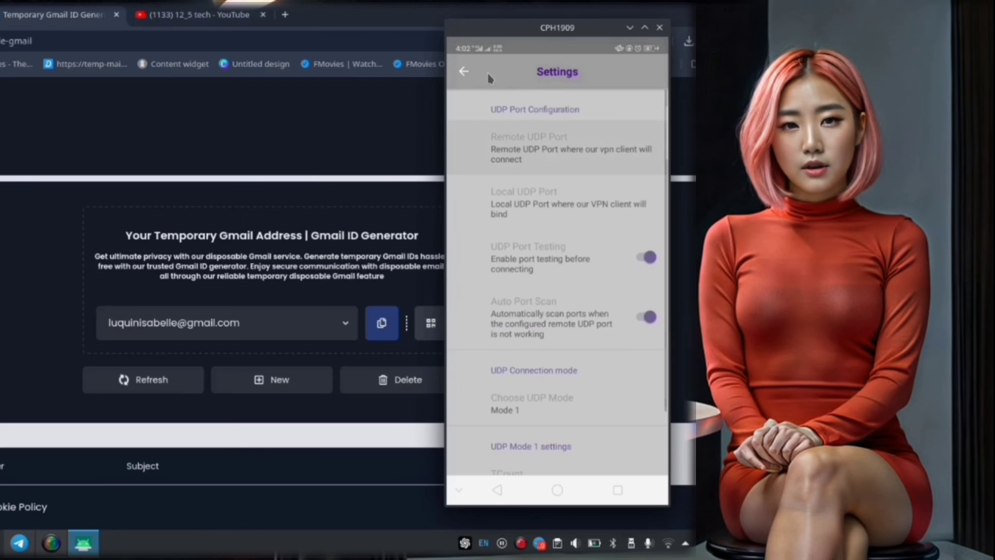
Connect DroidVPN and confirm in its logs that it authenticated and connected over UDP port 5353
{"action": "left_click", "coordinate": [463, 73]}
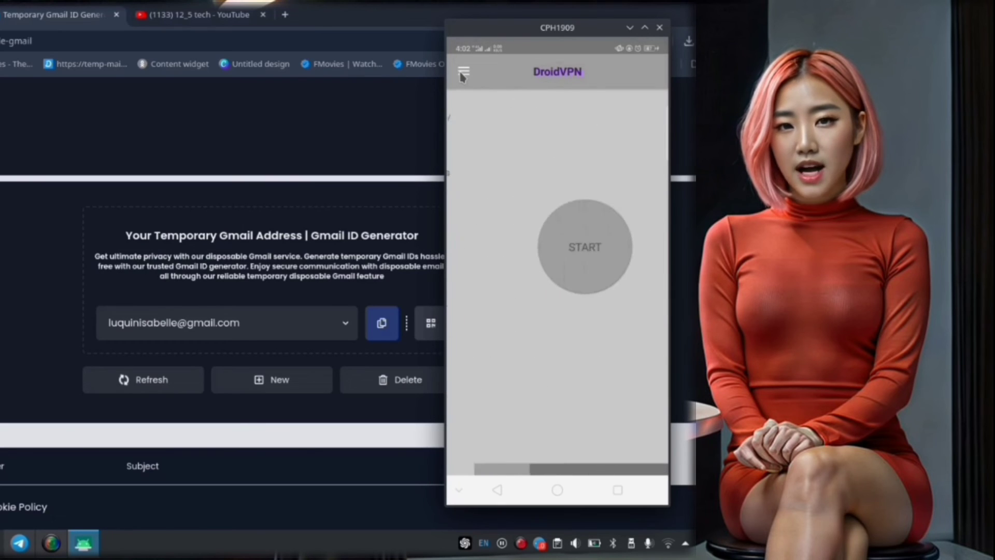
{"action": "left_click", "coordinate": [560, 254]}
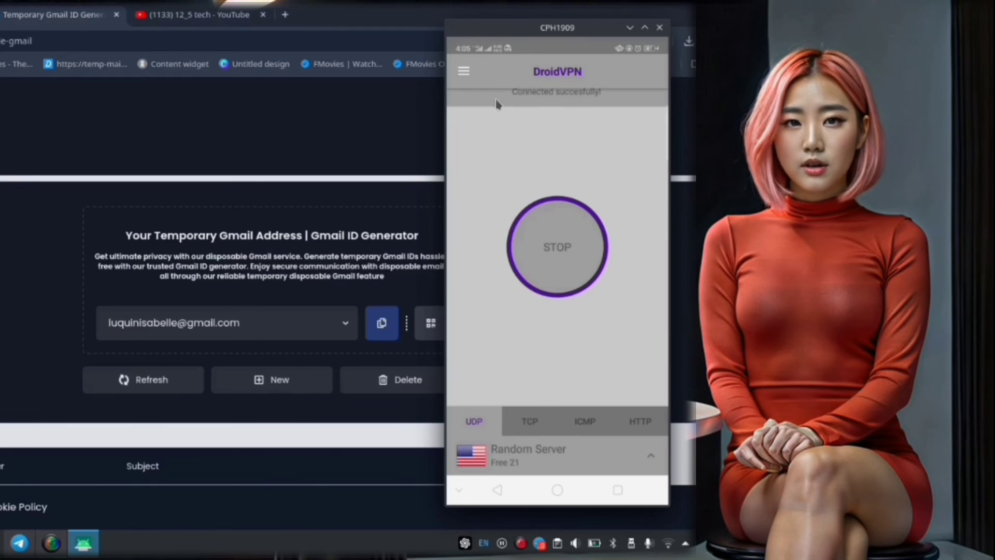
{"action": "left_click", "coordinate": [465, 74]}
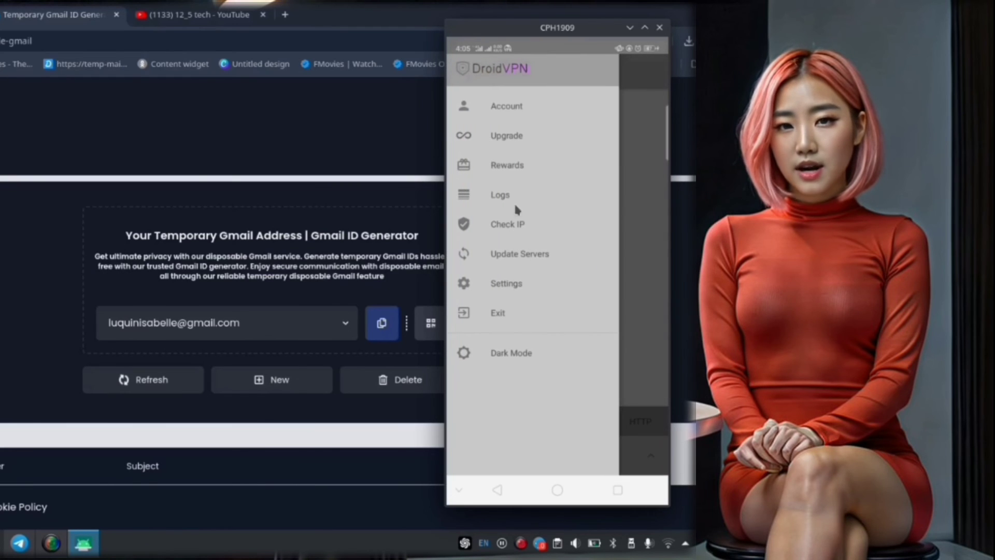
{"action": "left_click", "coordinate": [501, 195]}
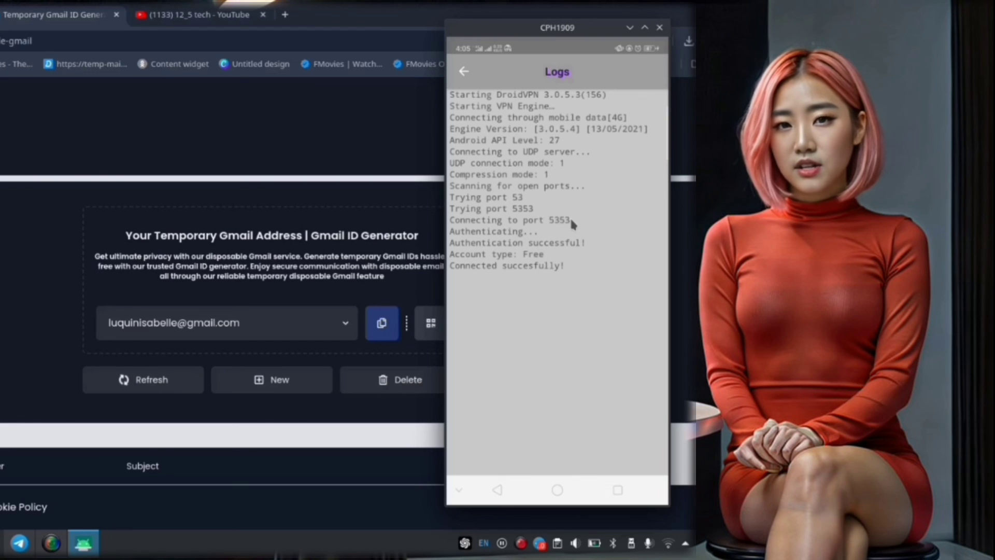
{"action": "left_click", "coordinate": [465, 74]}
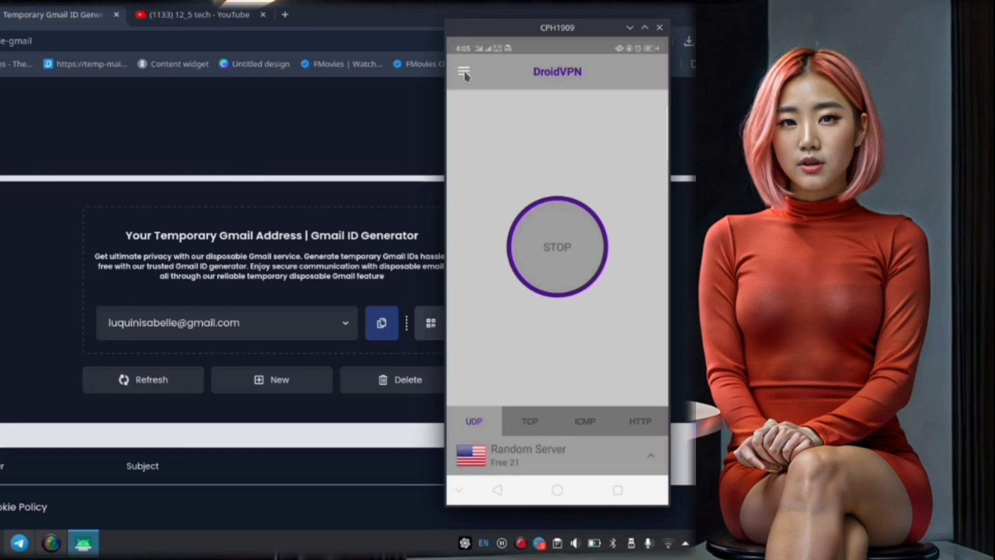
Disconnect the VPN and close Chrome from the phone's recent apps
{"action": "left_click", "coordinate": [532, 222]}
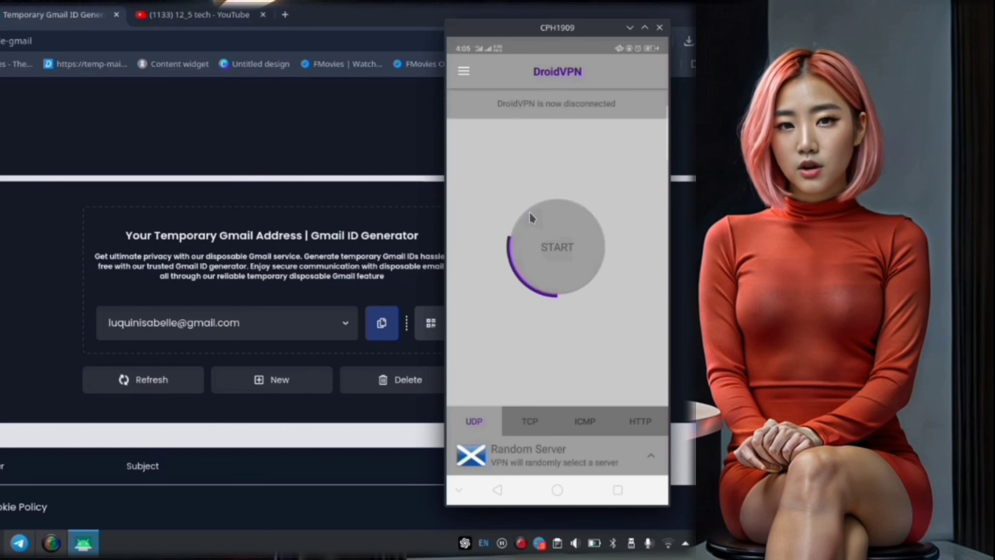
{"action": "left_click", "coordinate": [618, 490]}
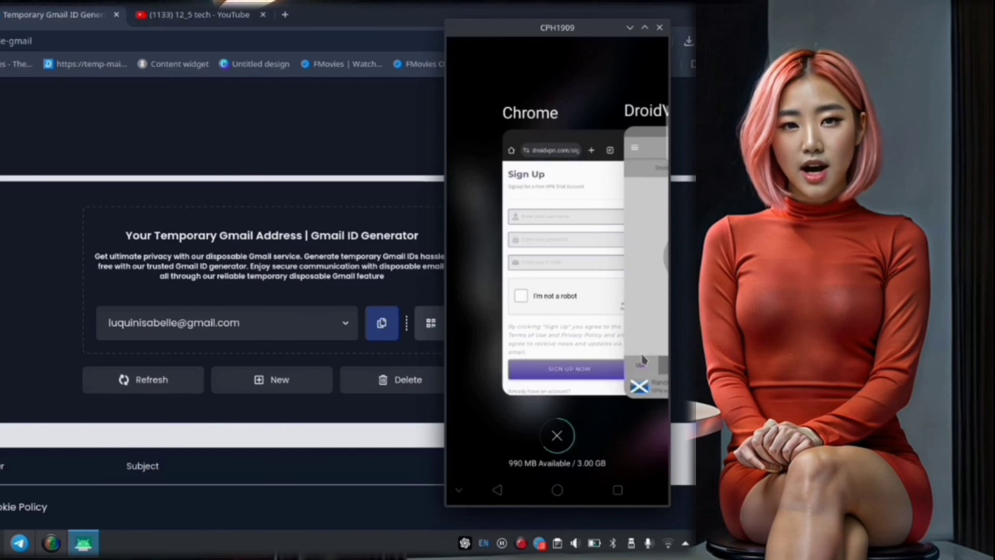
{"action": "left_click_drag", "start_coordinate": [583, 293], "coordinate": [576, 91]}
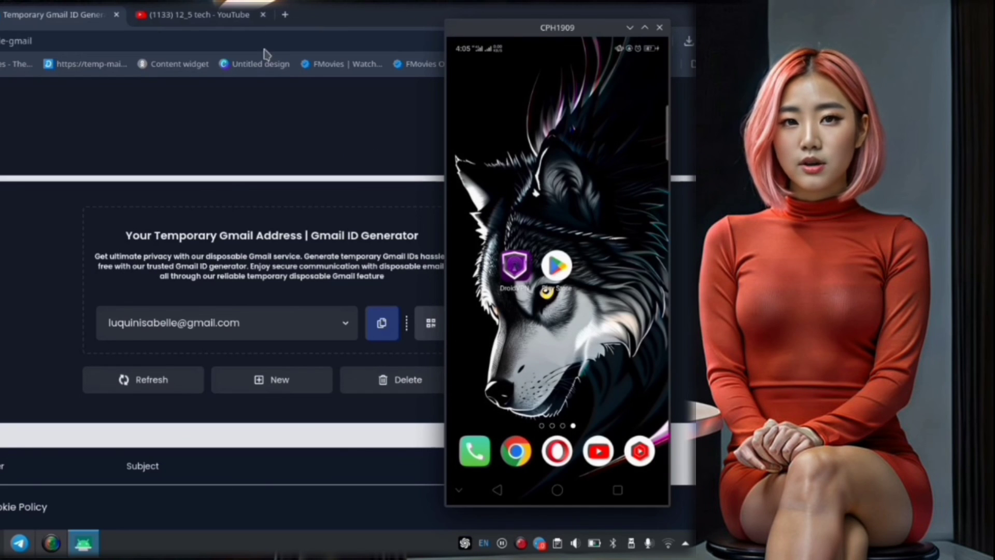
Switch the desktop browser to the 12_5 tech YouTube channel's Playlists page and browse it
{"action": "left_click", "coordinate": [207, 19]}
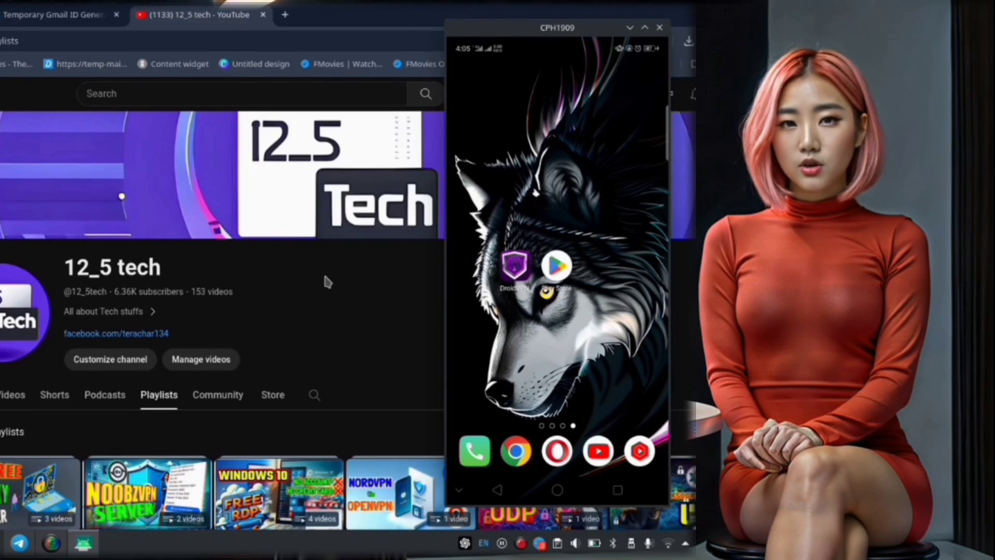
{"action": "scroll", "coordinate": [325, 280], "scroll_direction": "down", "scroll_amount": 3}
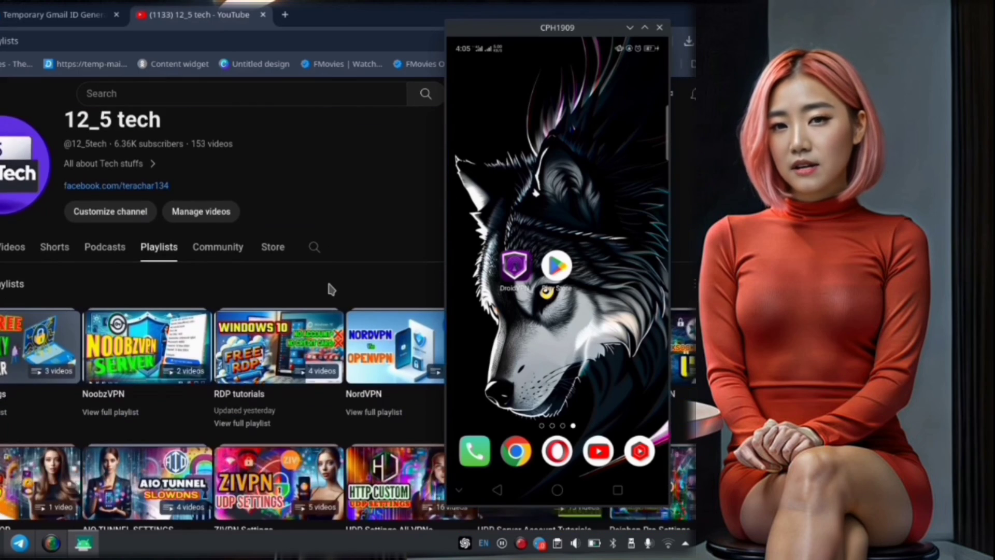
{"action": "scroll", "coordinate": [329, 287], "scroll_direction": "down", "scroll_amount": 5}
{"action": "scroll", "coordinate": [328, 290], "scroll_direction": "down", "scroll_amount": 4}
{"action": "scroll", "coordinate": [330, 291], "scroll_direction": "up", "scroll_amount": 4}
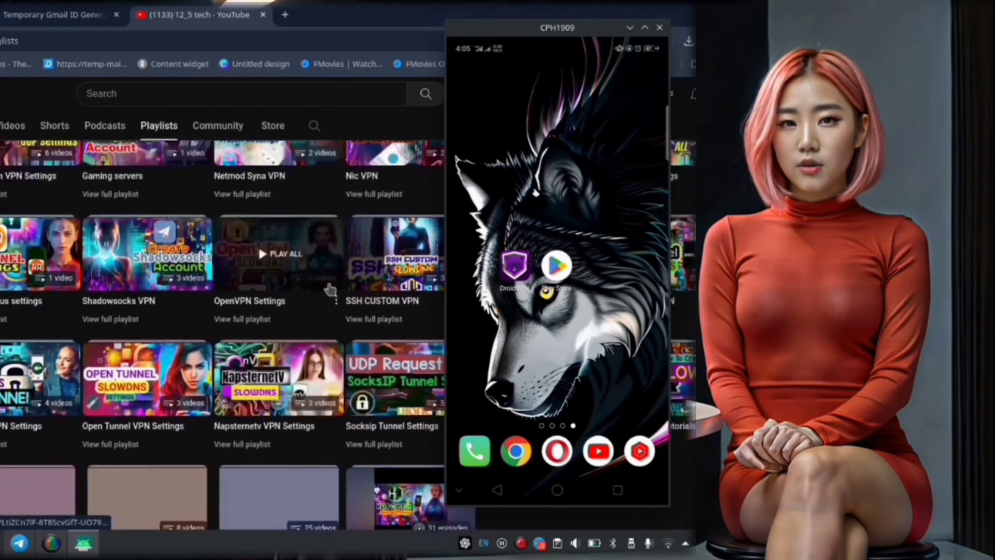